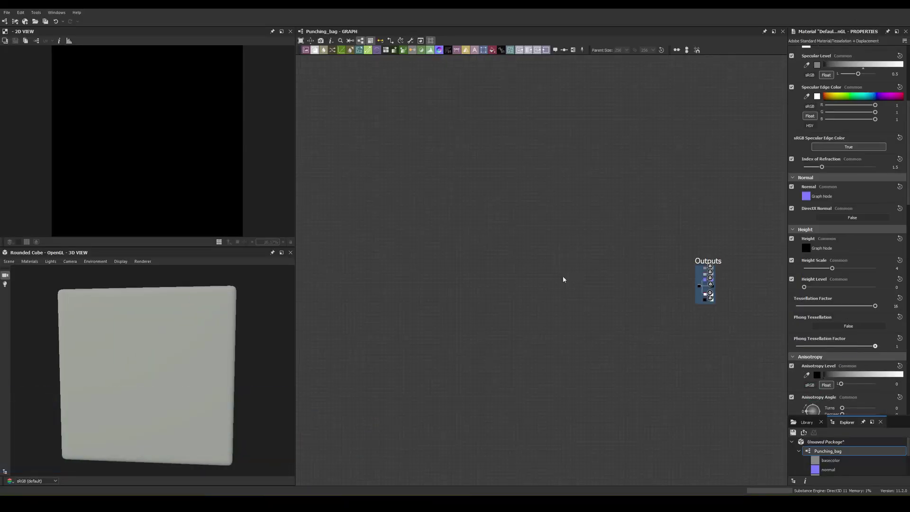
Add a Shape node to the Punching_bag graph using the 'sh' node search.
key(space)
text(sh)
click(507, 308)
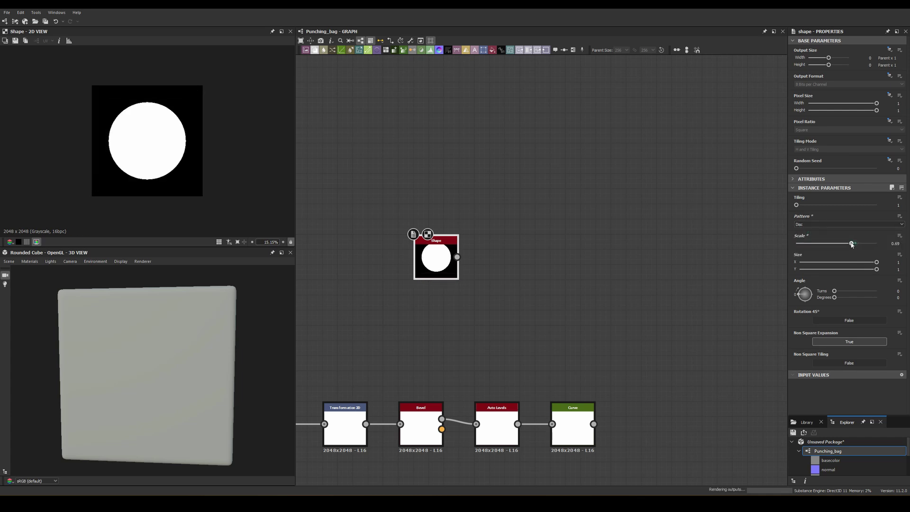
Preview the Auto Levels result and the Shape node output of the grommet ring chain.
scroll(456, 258, up, 2)
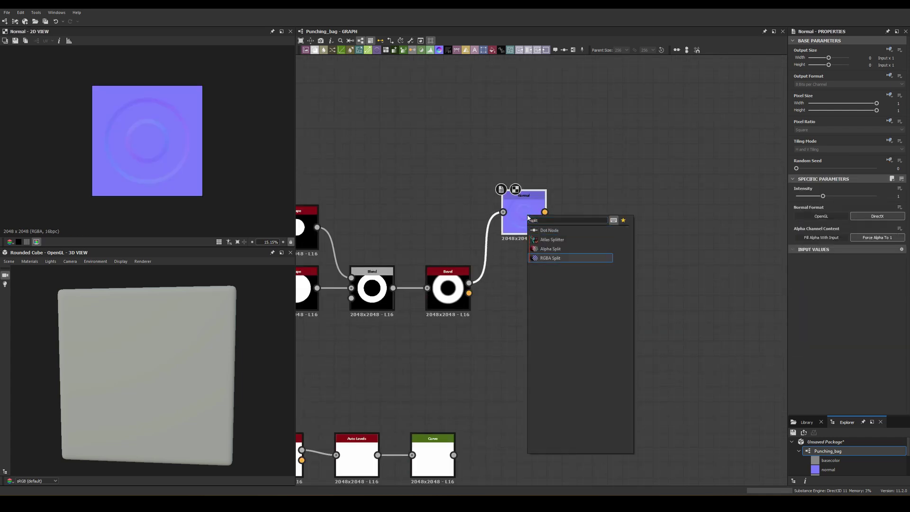
double_click(563, 232)
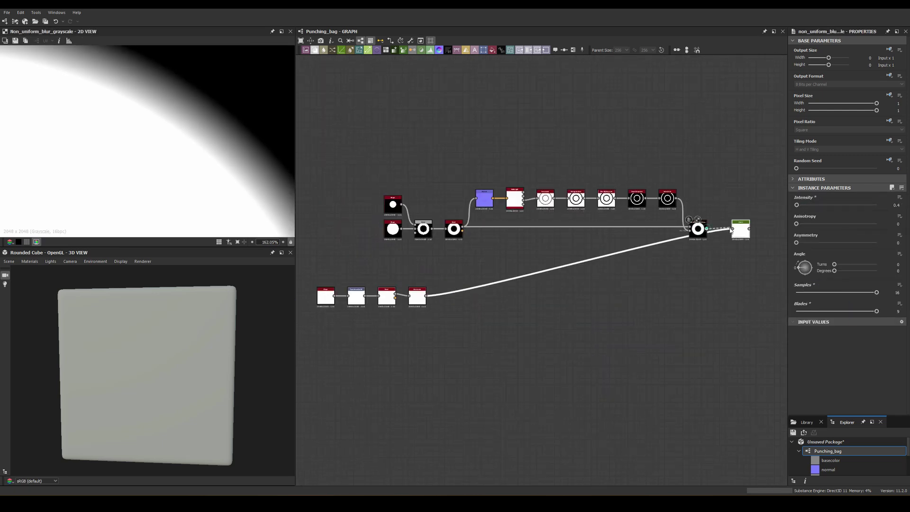
scroll(395, 217, up, 3)
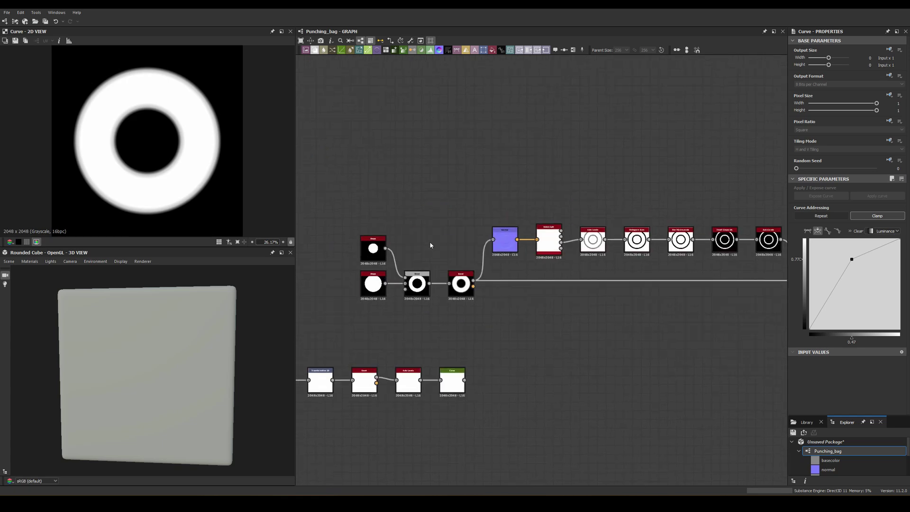
double_click(379, 315)
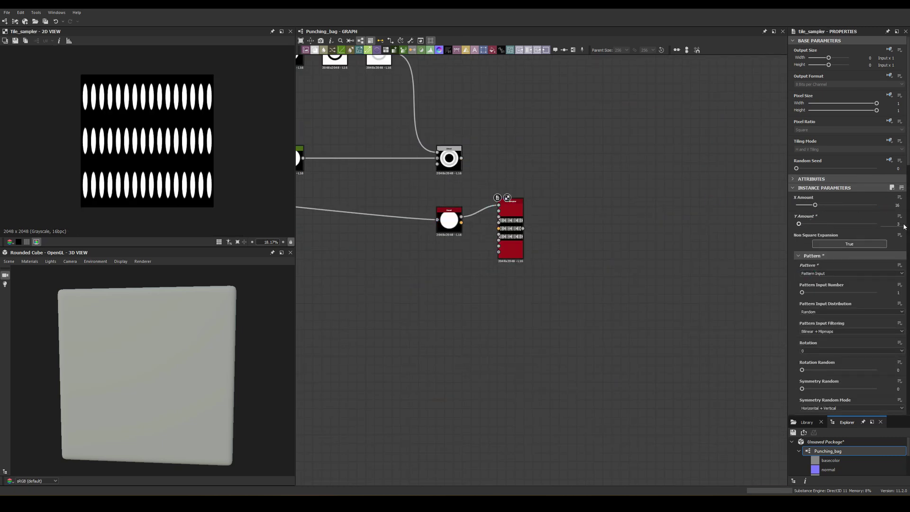
Duplicate the Transformation 2D node above the original with Offset Y 0.3.
scroll(895, 232, down, 5)
drag(876, 291, 850, 293)
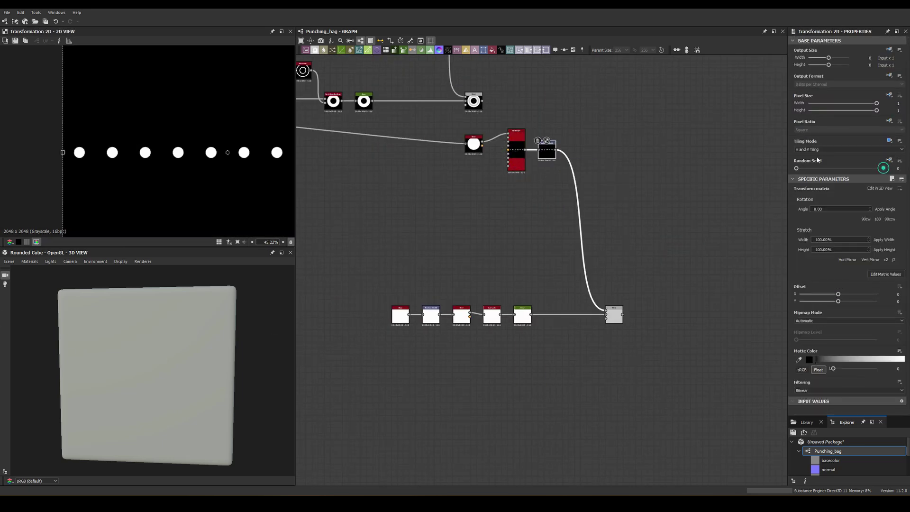
click(546, 149)
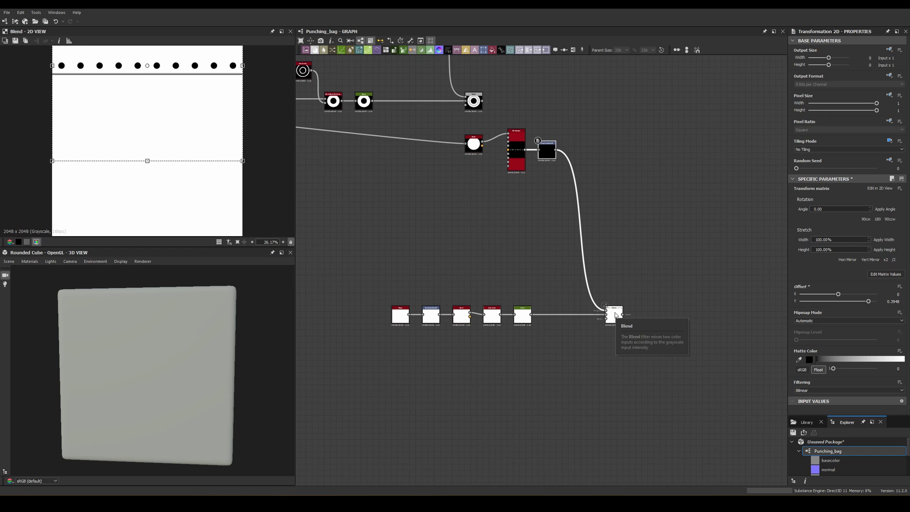
drag(551, 158, 551, 134)
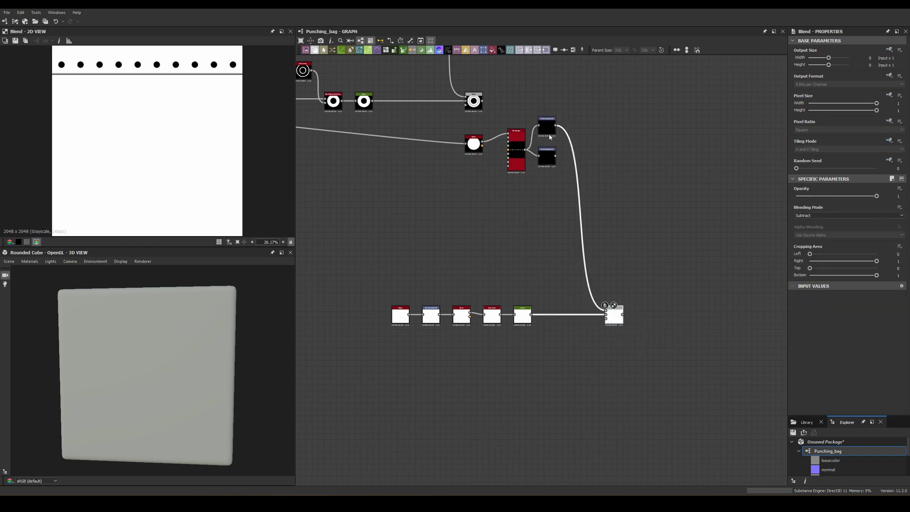
key(BackSpace)
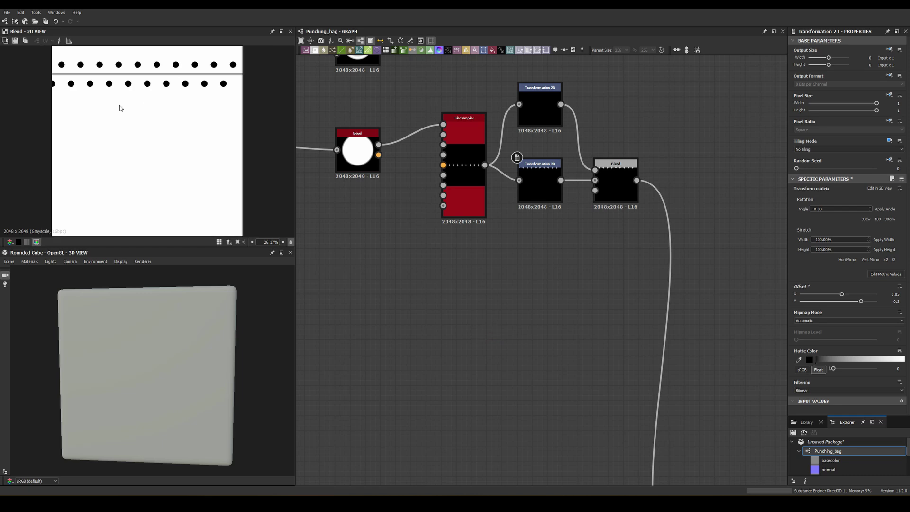
Combine the two offset grommet rows using Multiply blending.
double_click(540, 187)
click(833, 149)
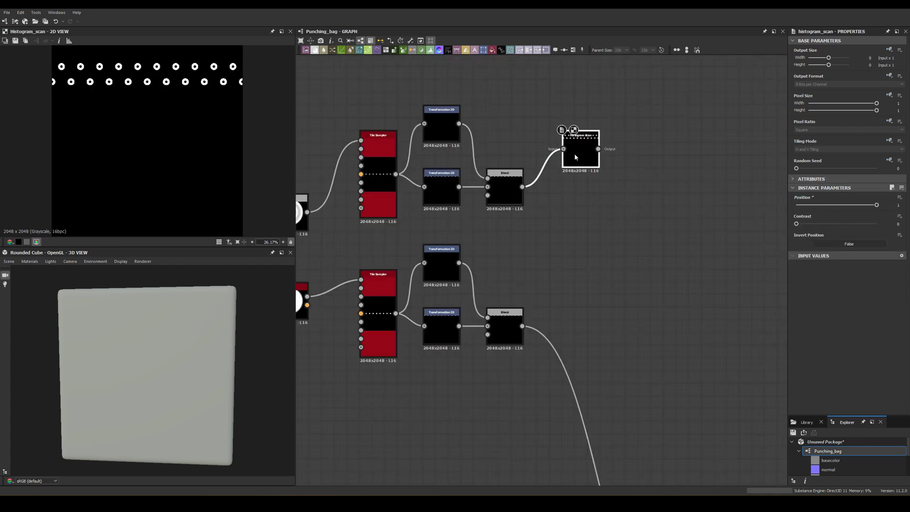
click(802, 235)
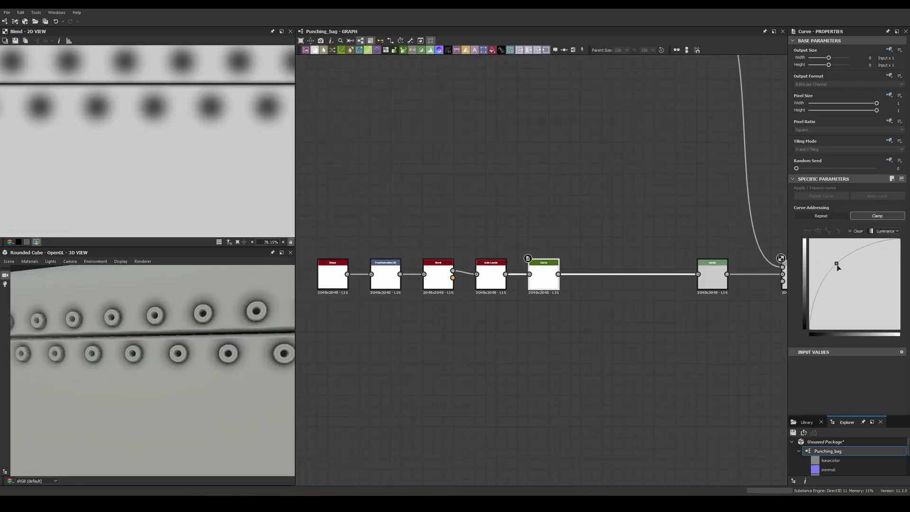
Set a new Size Y on the Shape node and zoom out the 3D preview.
click(332, 273)
click(221, 325)
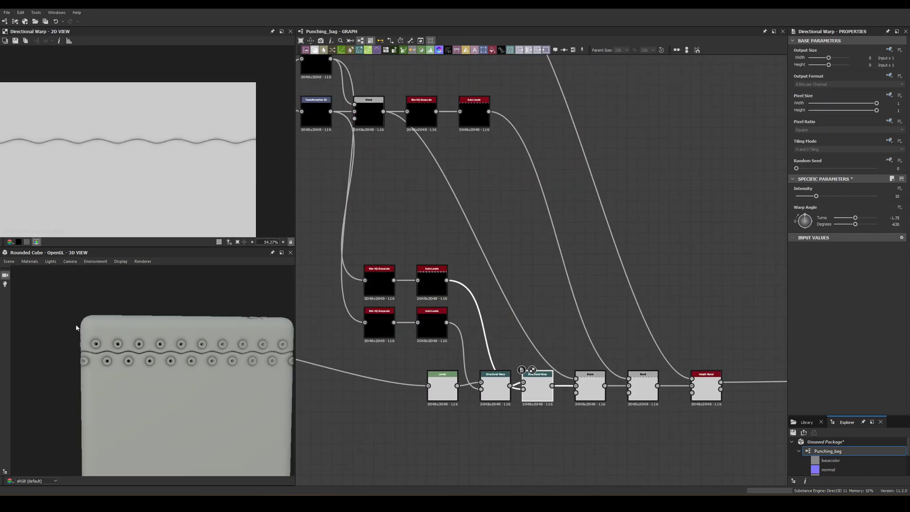
right_drag(76, 328, 153, 359)
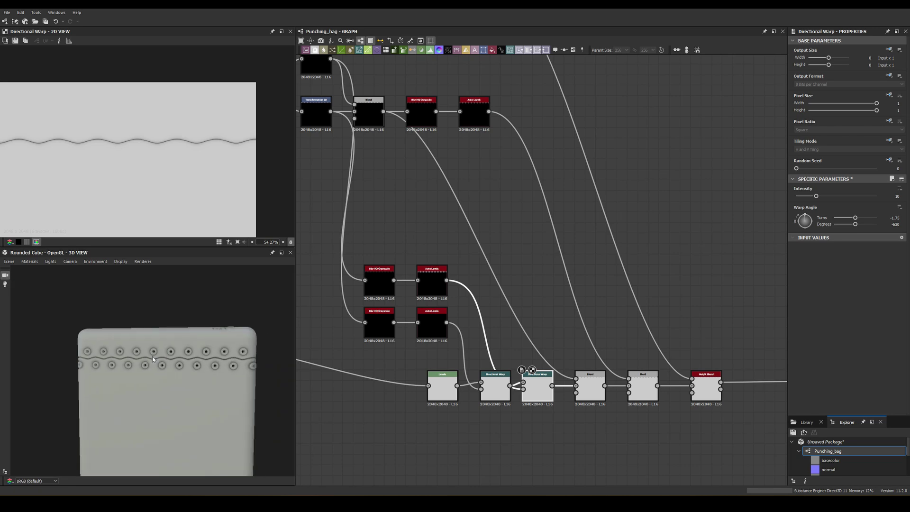
Lower the Directional Warp Intensity from 10 to 5 for a gentle seam.
drag(835, 195, 816, 195)
scroll(118, 384, up, 2)
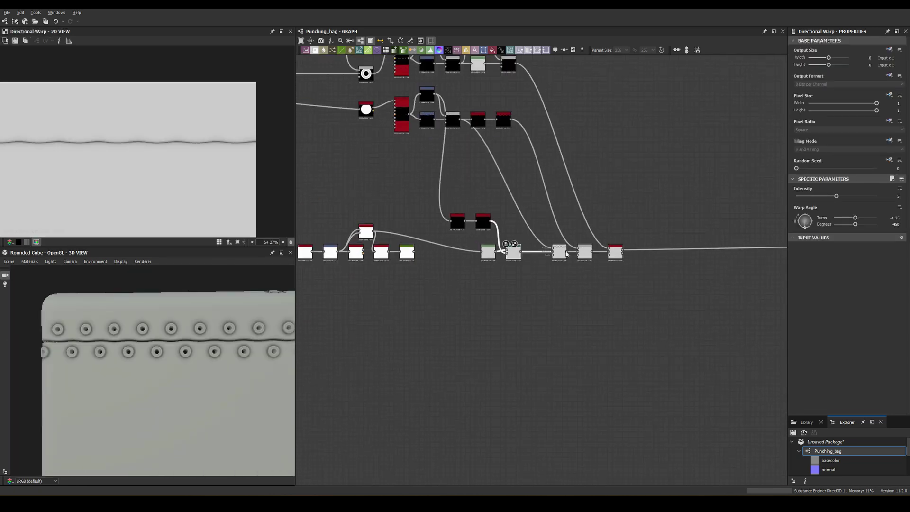
scroll(495, 98, up, 3)
click(495, 198)
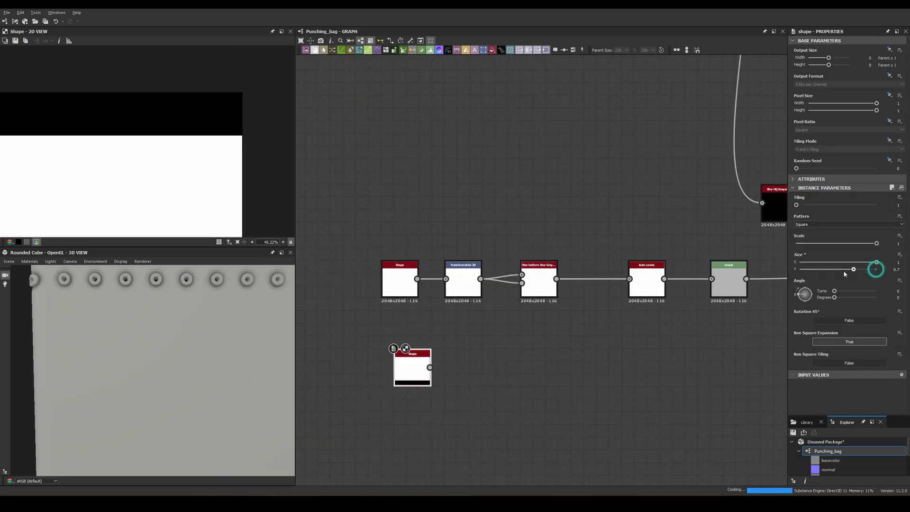
Flatten the square into a thin 0.08 bar, feed it to the blur, and into a new Blend.
drag(844, 273, 806, 268)
drag(443, 369, 430, 367)
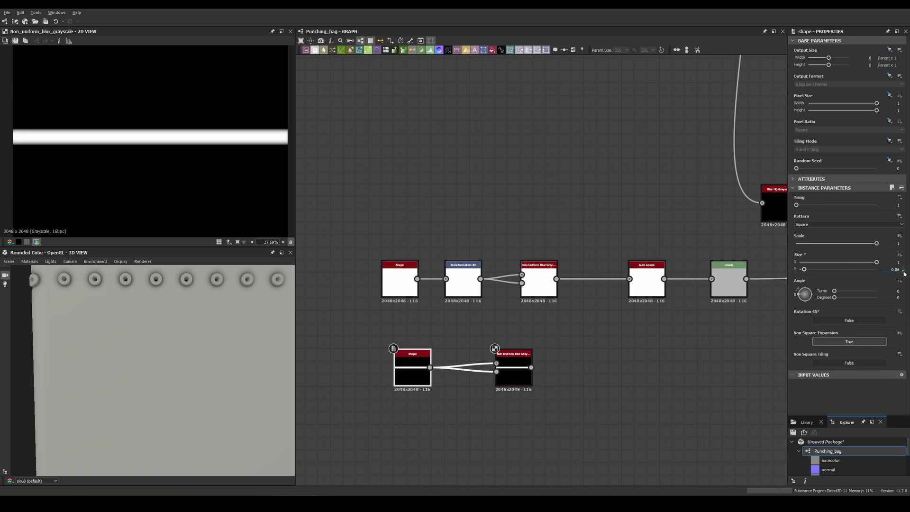
scroll(495, 64, down, 5)
scroll(326, 323, up, 3)
scroll(430, 386, up, 2)
scroll(516, 385, up, 1)
drag(501, 386, 538, 388)
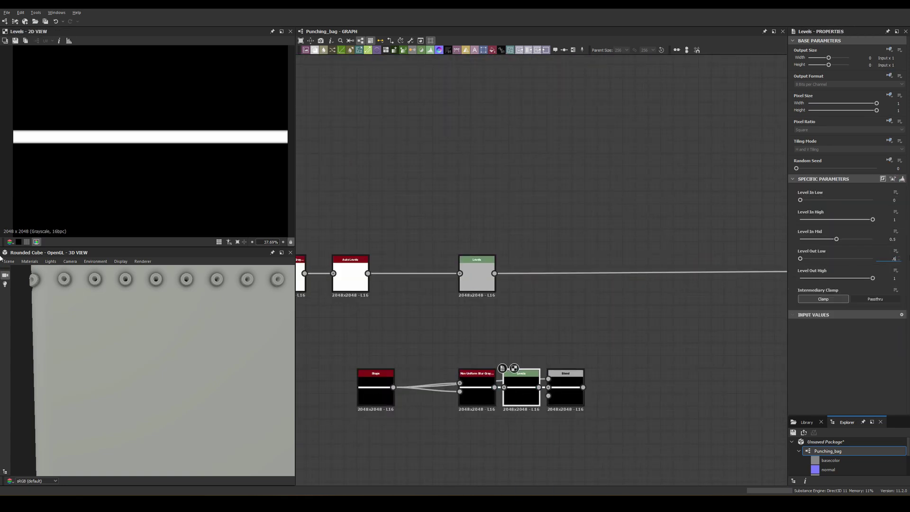
Inspect the Height Blend, Auto Levels and Directional Warp results of the seam band.
scroll(512, 403, up, 2)
click(707, 173)
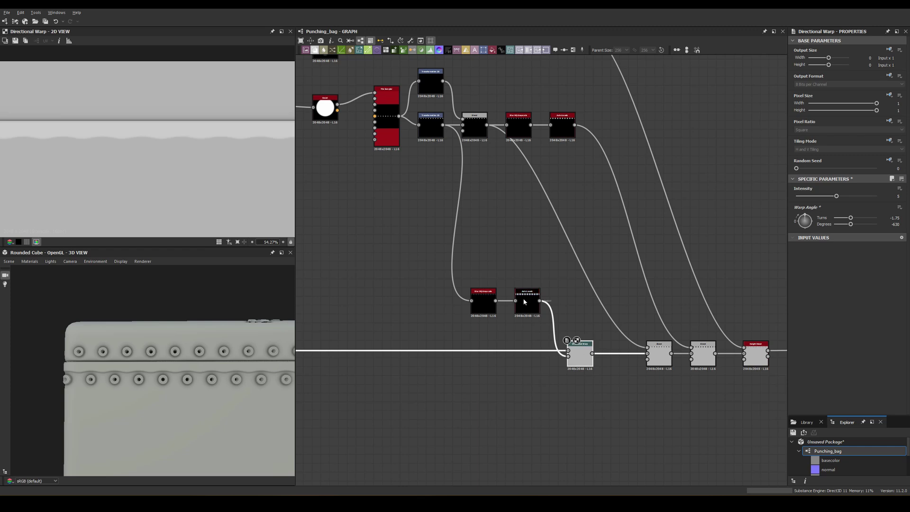
click(527, 304)
double_click(548, 353)
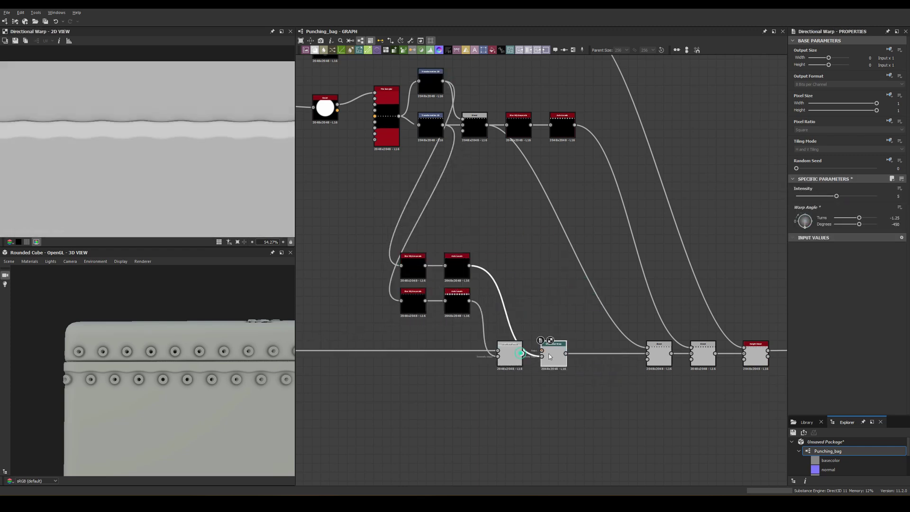
scroll(231, 351, up, 5)
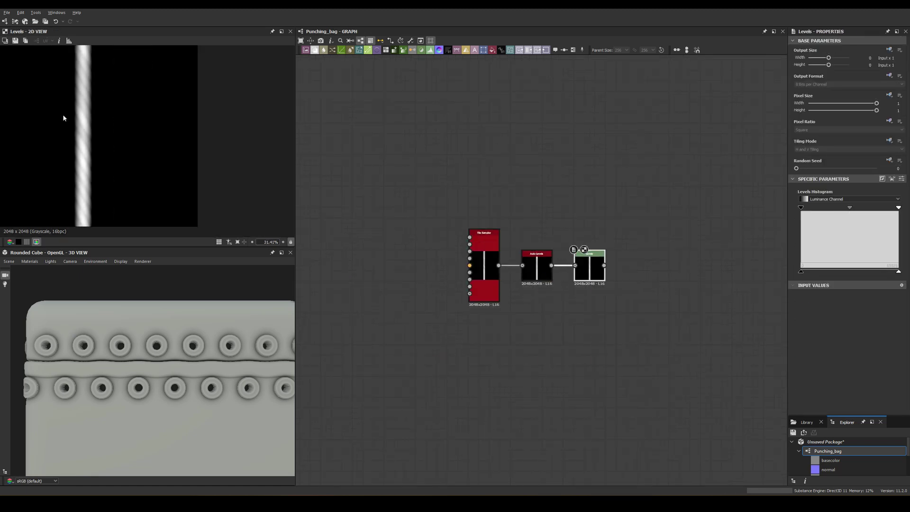
Search for a Histogram Scan node ('his') to shape the lace strip.
key(space)
text(his)
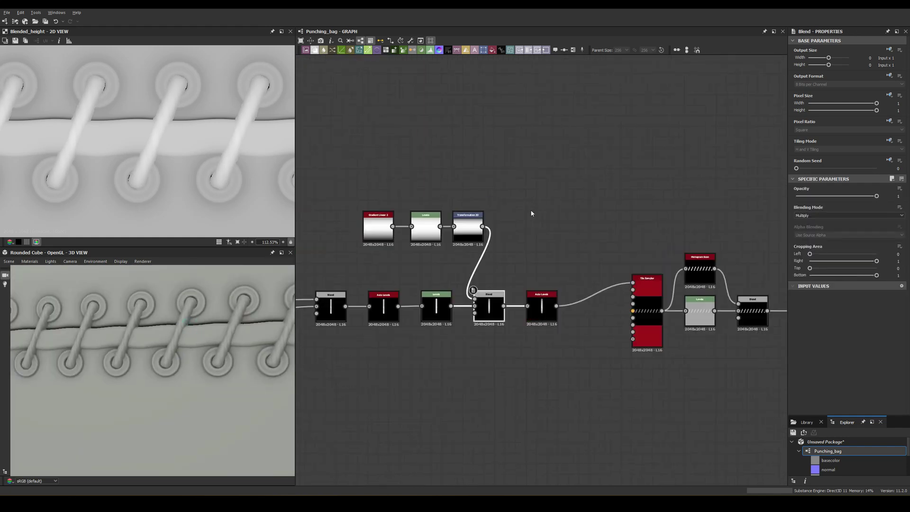
Set the Subtract Blend opacity to 0.16 to soften the lace shadow.
double_click(481, 233)
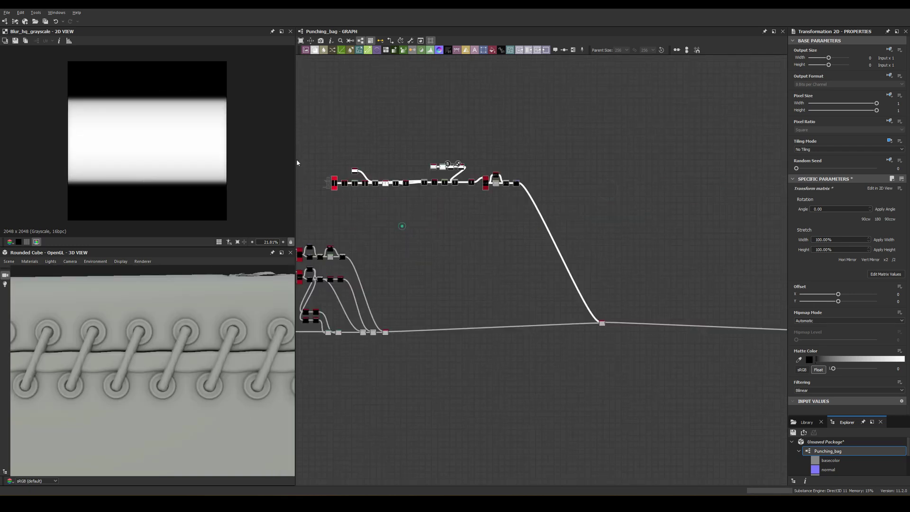
click(462, 307)
scroll(462, 307, up, 5)
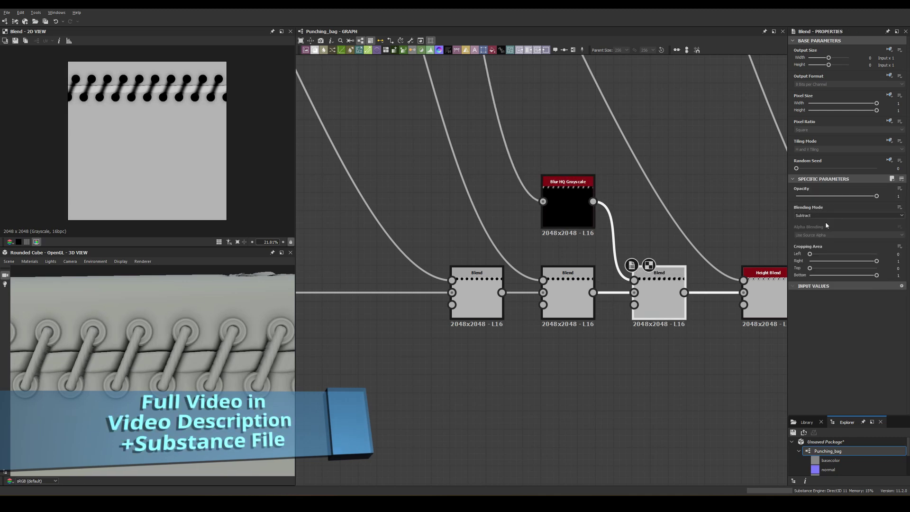
scroll(177, 325, down, 3)
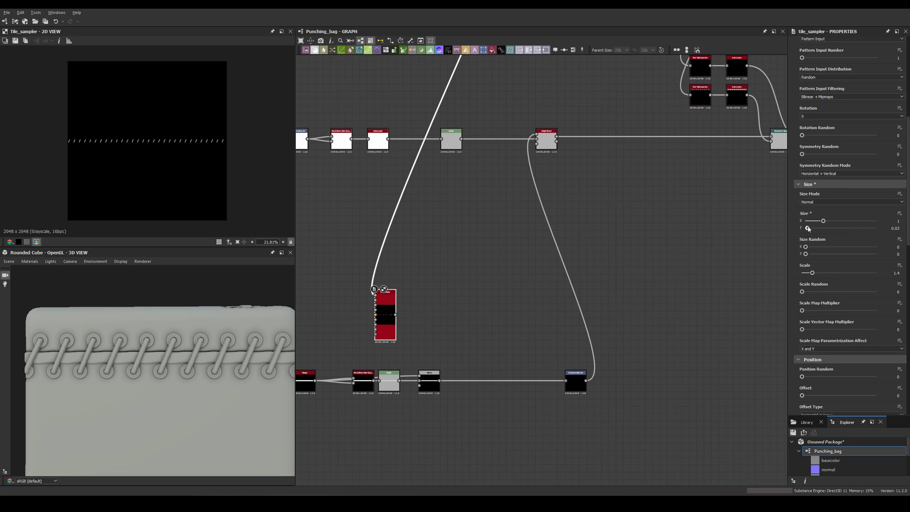
Check the standalone Shape node and the blended lacing result.
scroll(143, 190, up, 5)
scroll(814, 289, down, 3)
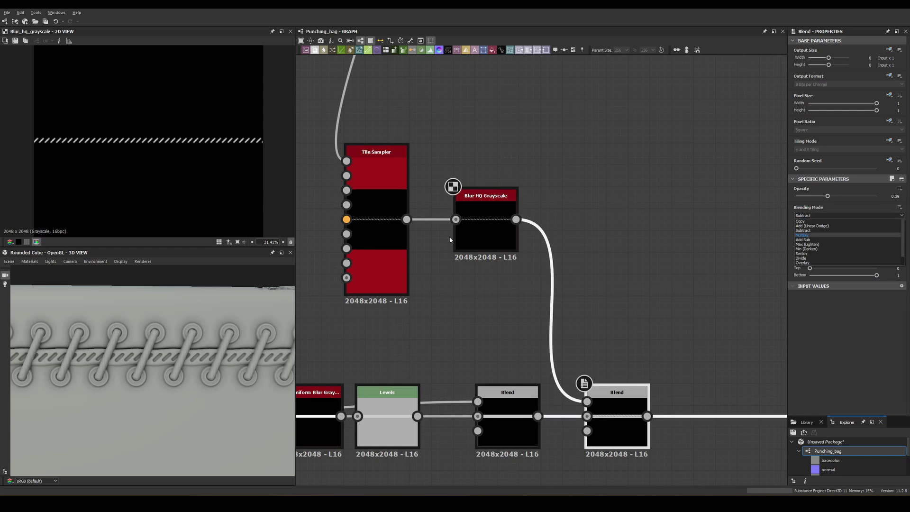
scroll(584, 379, down, 3)
click(508, 227)
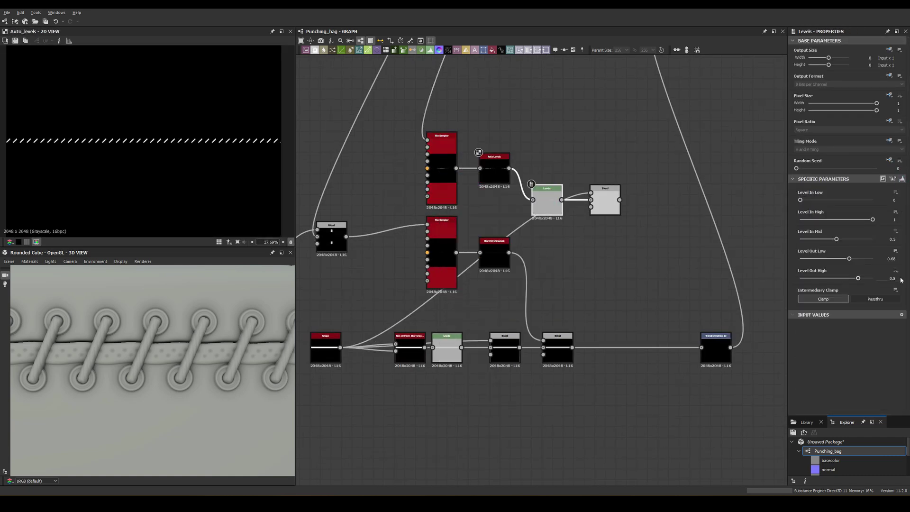
double_click(603, 208)
Undo the extra Tile Sampler; raise the rope sampler's Size Y and set rotation -225°.
scroll(564, 138, up, 3)
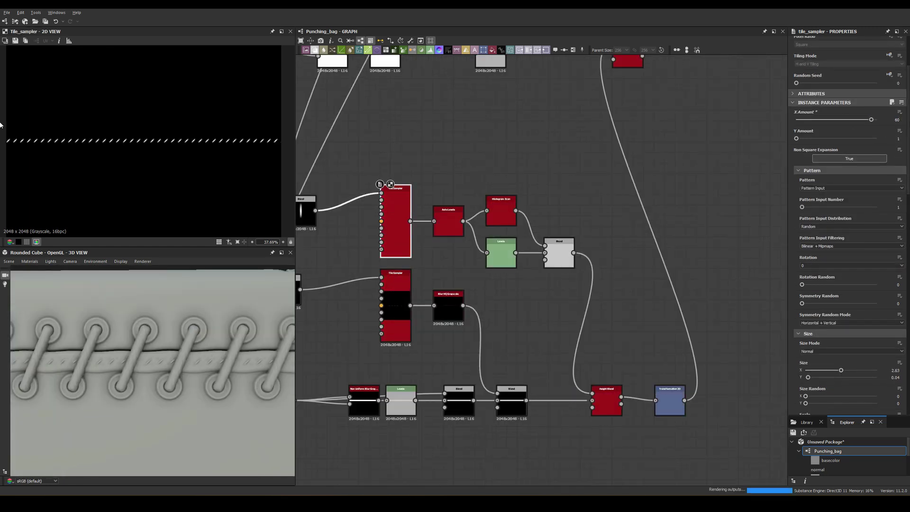
scroll(848, 237, down, 3)
drag(808, 227, 812, 230)
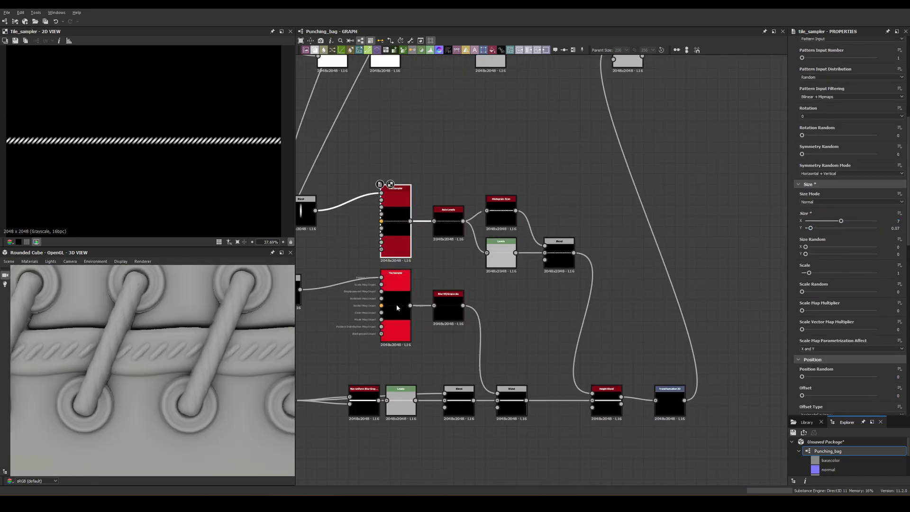
key(ctrl+z)
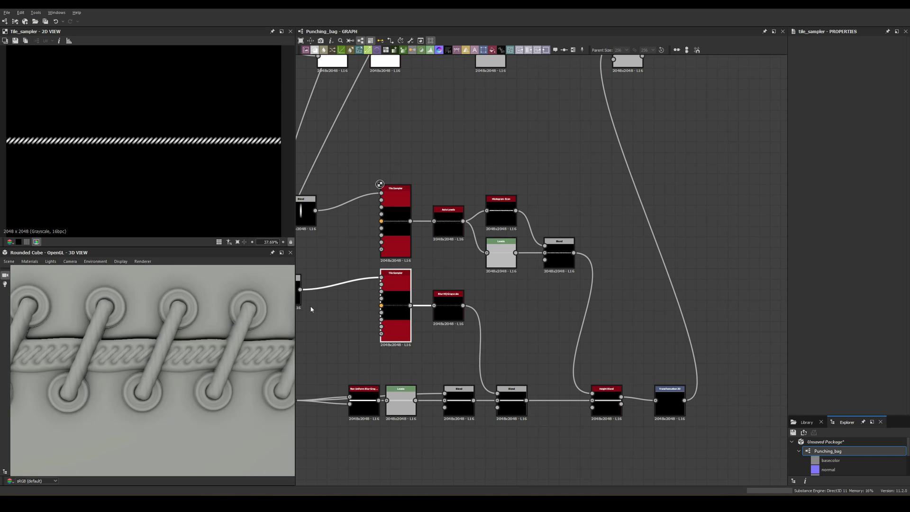
click(395, 252)
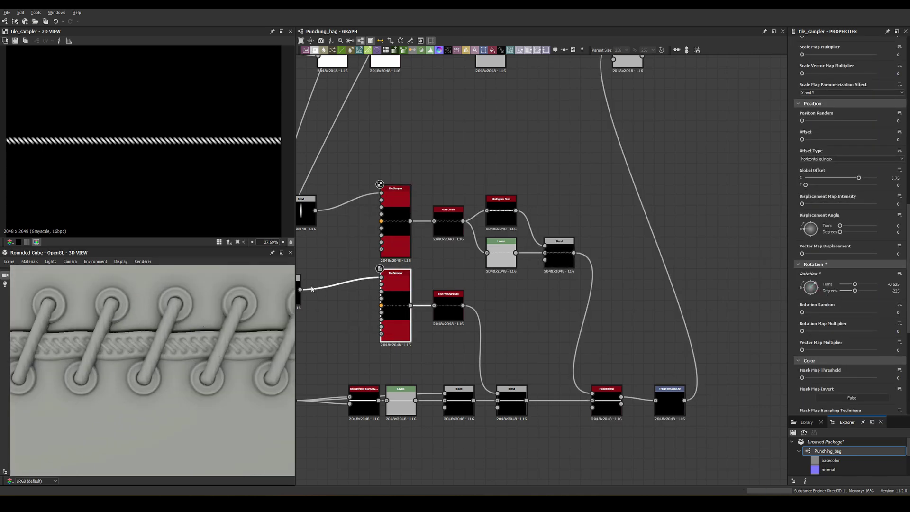
scroll(848, 190, up, 5)
drag(812, 185, 810, 186)
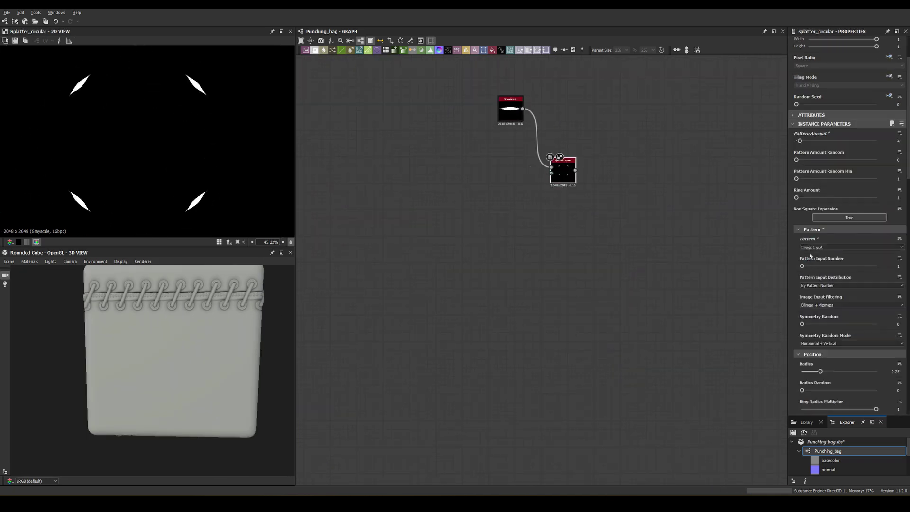
Tune the star splatter and give the Bevel a negative Distance to sink the tear.
scroll(823, 308, down, 3)
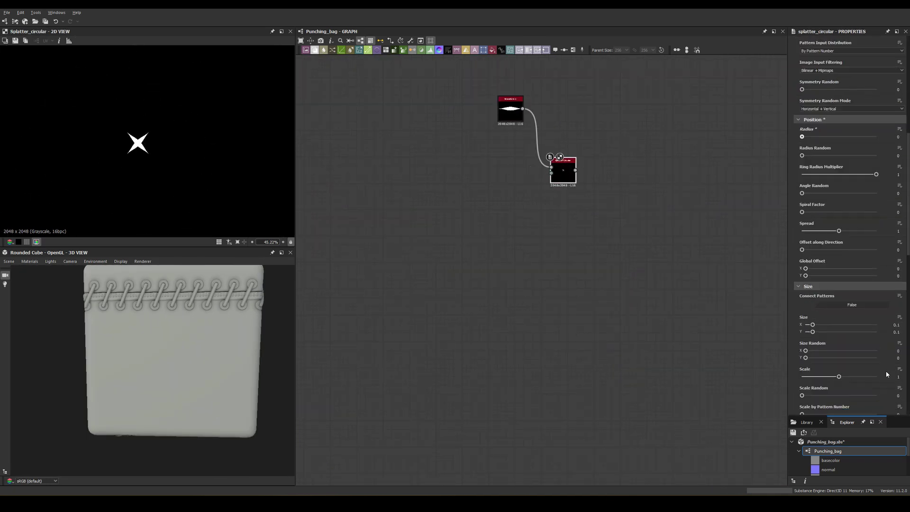
drag(838, 378, 876, 378)
scroll(801, 183, up, 2)
scroll(807, 247, up, 3)
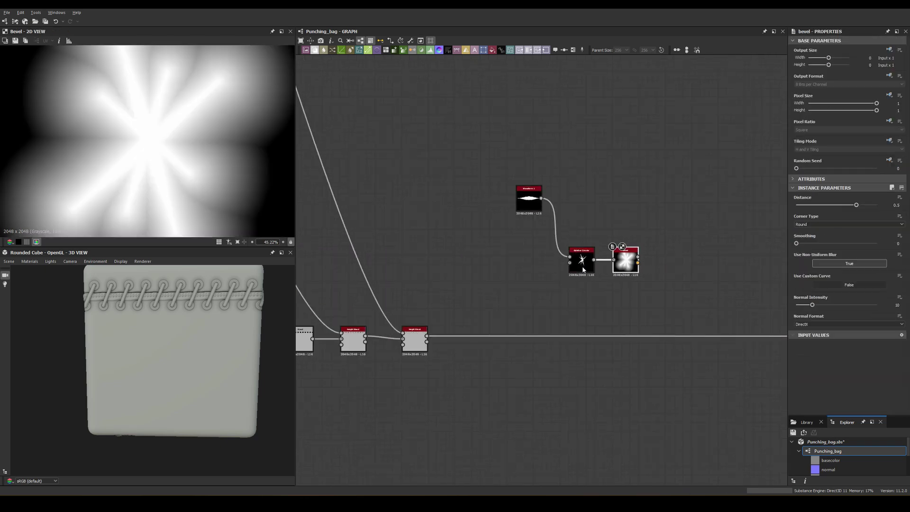
drag(856, 205, 835, 206)
key(f)
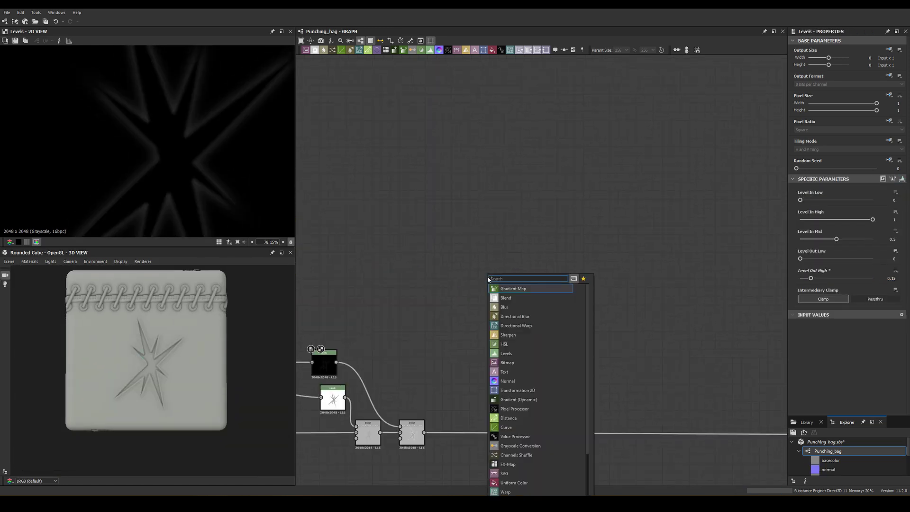
Add a Square Tile Sampler for tape strips with larger Size X and Position Random.
click(512, 362)
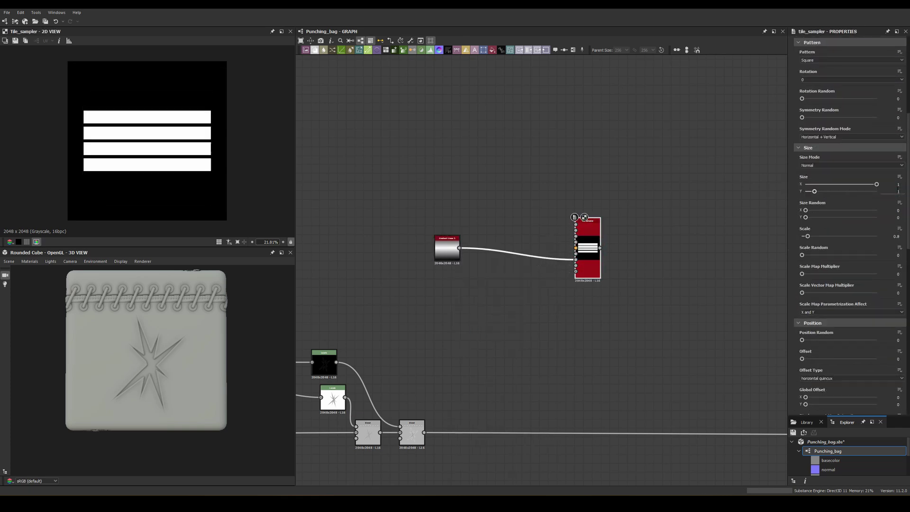
scroll(902, 213, down, 3)
scroll(902, 213, down, 6)
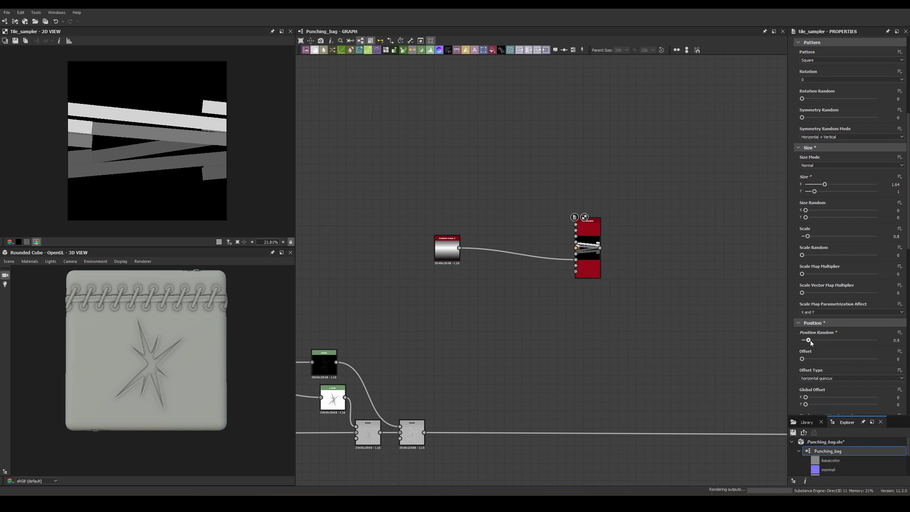
drag(802, 340, 813, 339)
scroll(839, 340, down, 1)
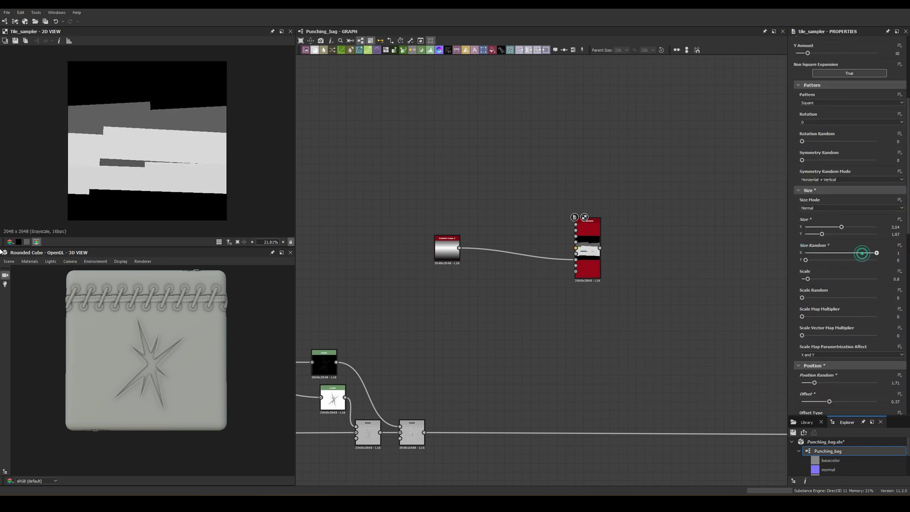
scroll(848, 213, up, 4)
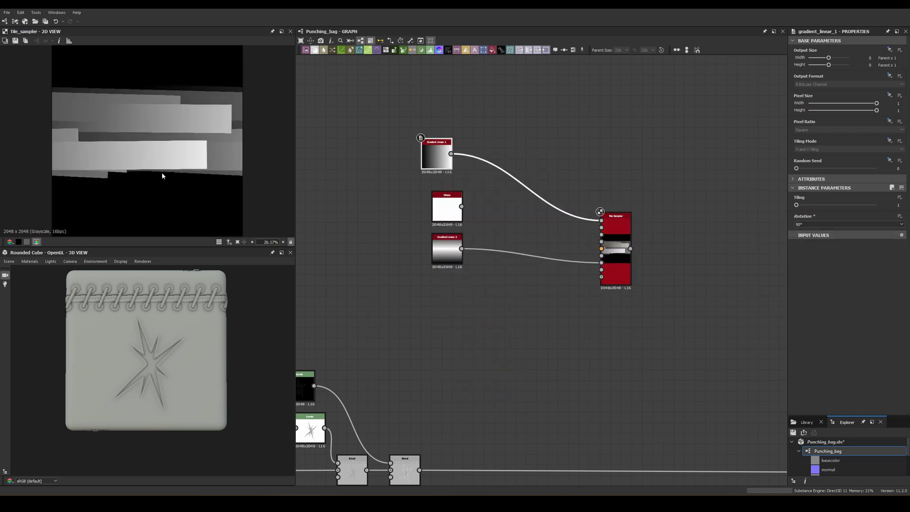
scroll(524, 208, up, 2)
click(379, 223)
scroll(424, 266, up, 3)
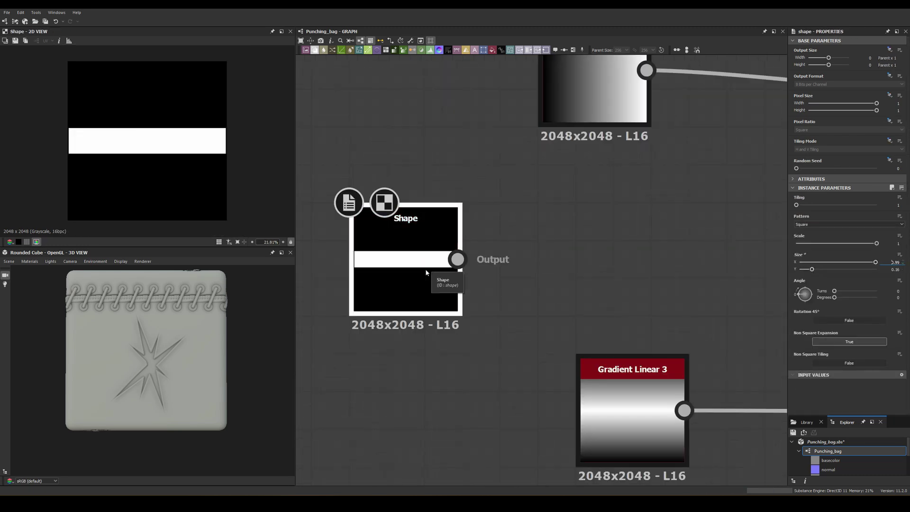
scroll(431, 268, down, 3)
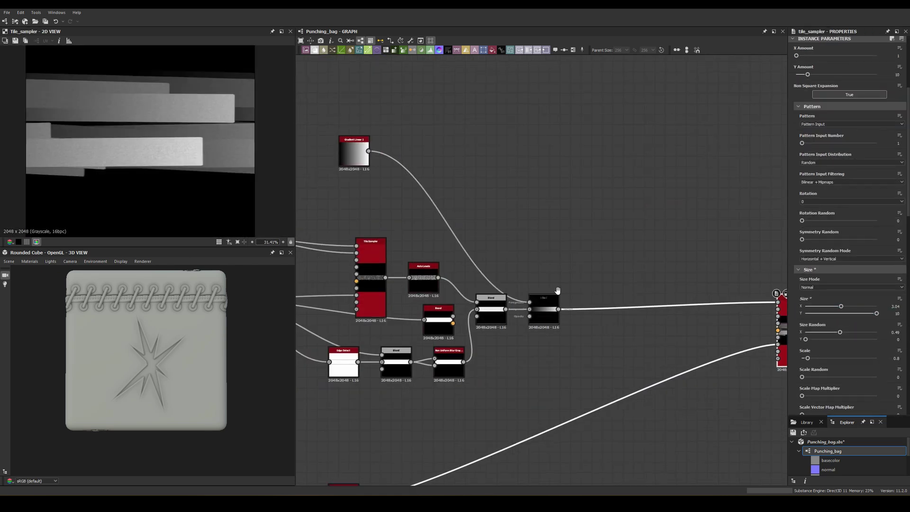
Bring the whole tape network into view and select the tape Tile Sampler.
middle_drag(557, 290, 516, 265)
scroll(426, 284, down, 3)
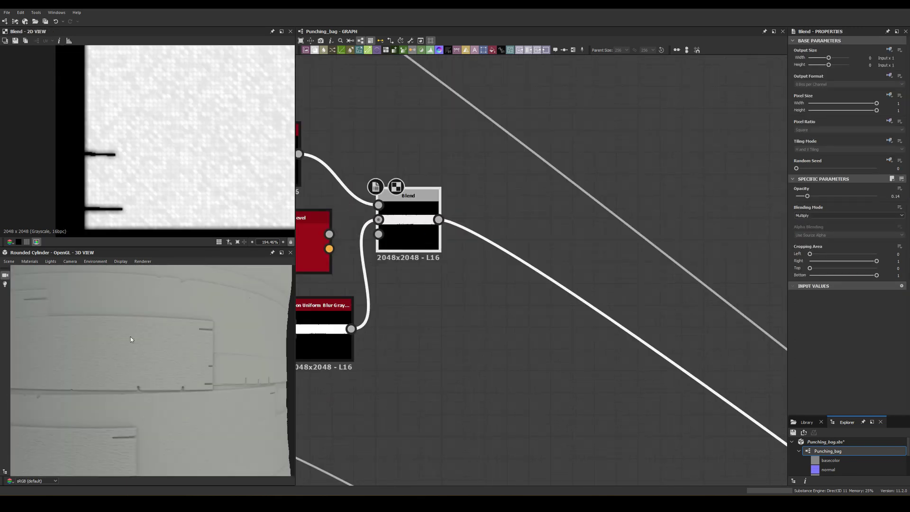
click(518, 182)
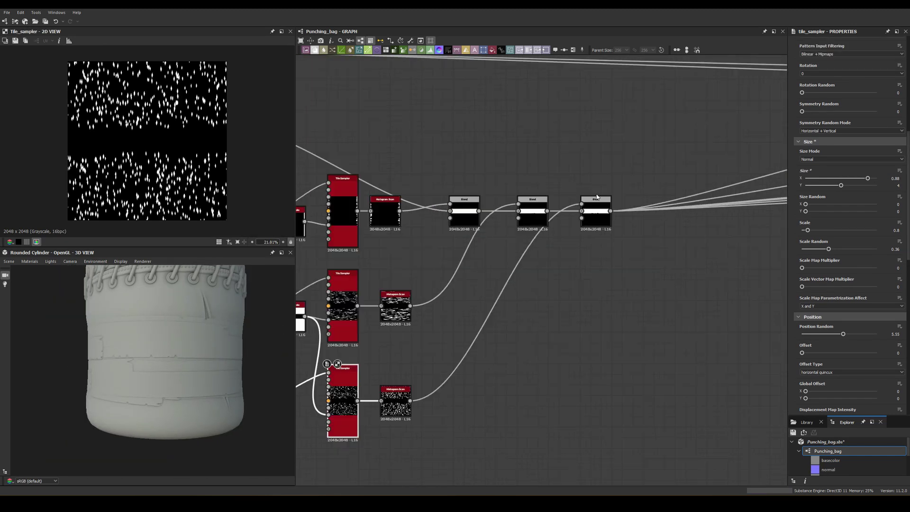
Preview the combined tape layers and edge output, then reseed a tape Tile Sampler.
click(596, 197)
scroll(430, 448, down, 2)
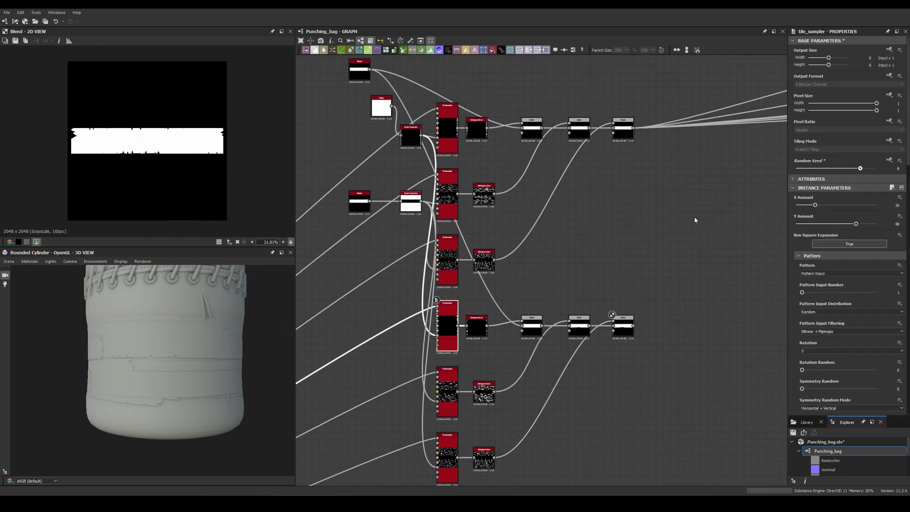
scroll(475, 283, up, 3)
click(475, 284)
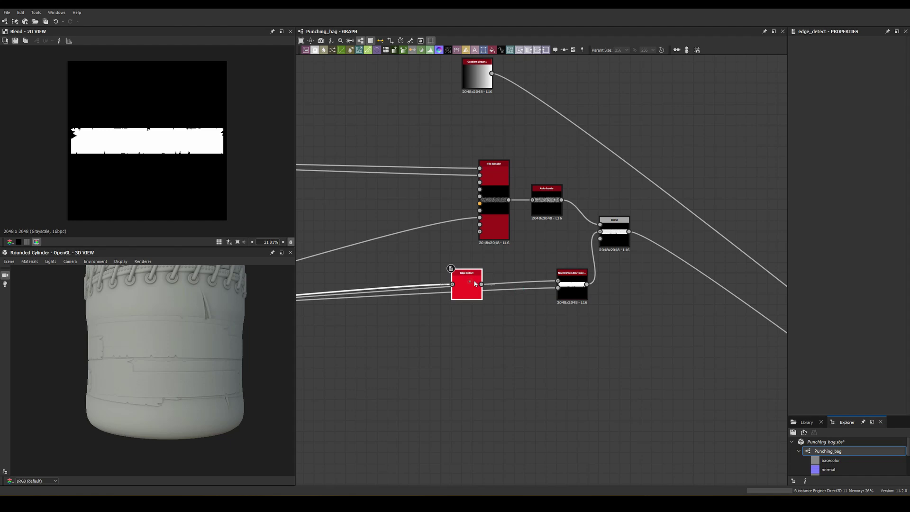
click(501, 372)
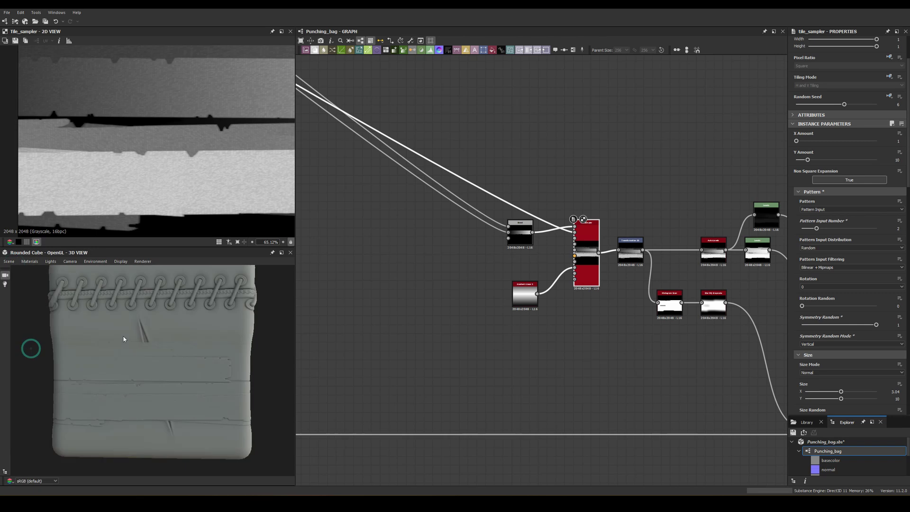
scroll(903, 106, up, 2)
scroll(903, 105, up, 2)
scroll(903, 105, up, 1)
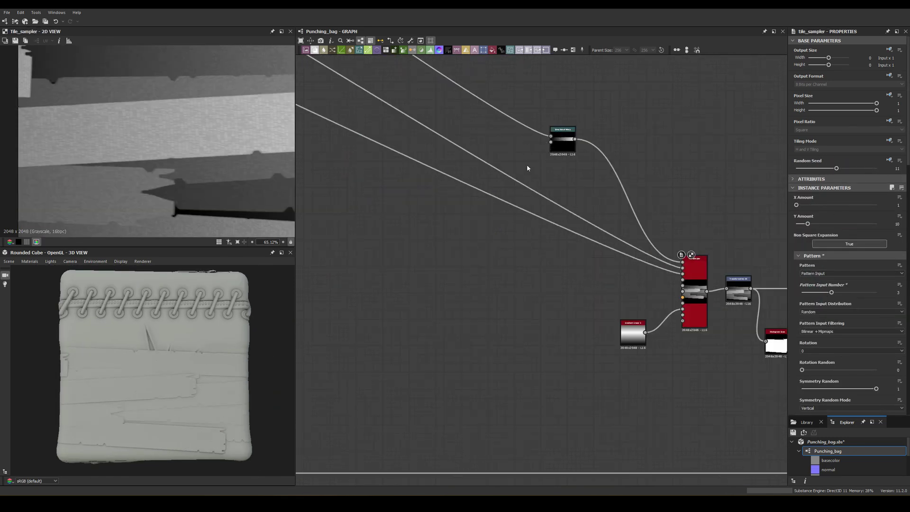
Feed a new Gaussian Noise node into the Directional Warp at intensity 40.
key(space)
text(gaussian)
key(Return)
drag(496, 218, 550, 142)
text(40)
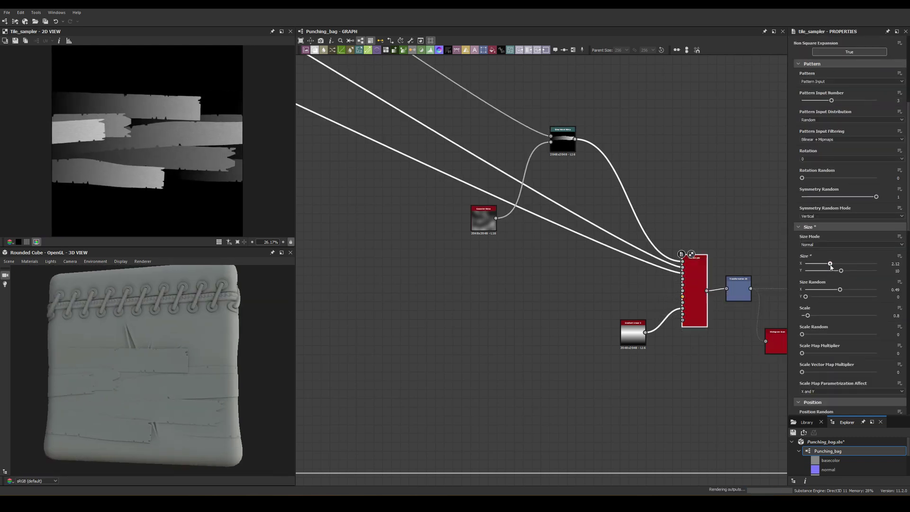
scroll(882, 240, up, 5)
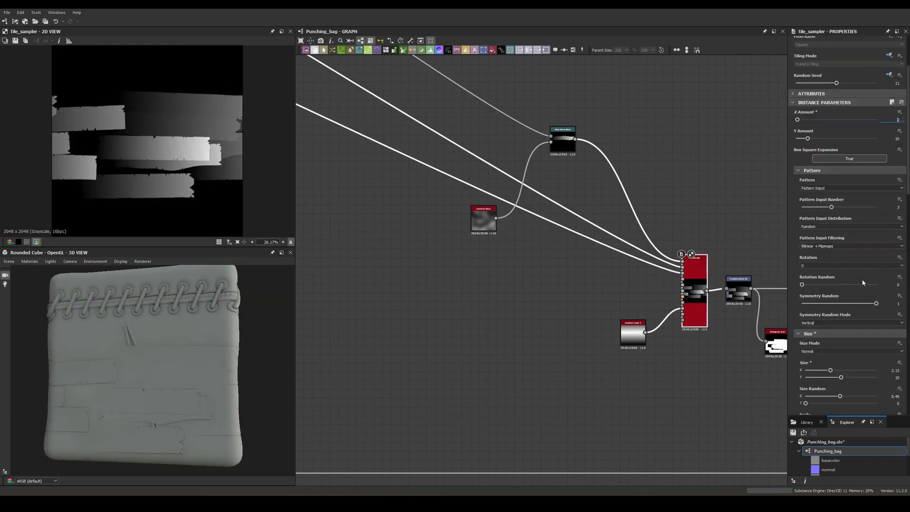
Narrow the tape tiles to 2.15, noise-warp the lower tape, and set strip height near 12.
drag(857, 264, 830, 263)
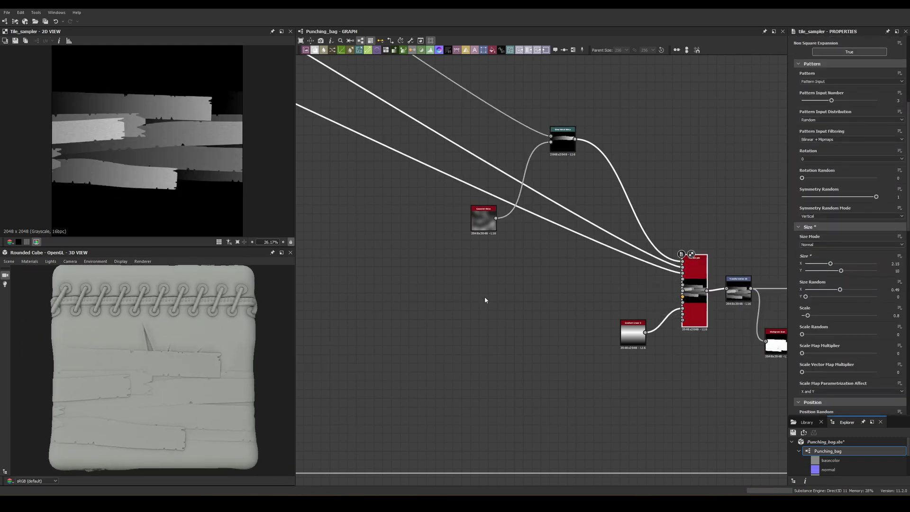
drag(616, 302, 582, 290)
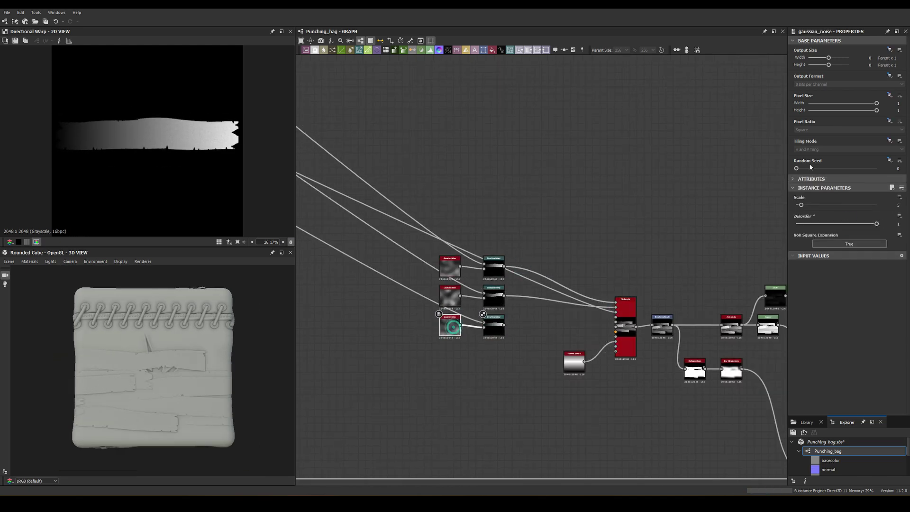
click(625, 313)
drag(834, 250, 858, 250)
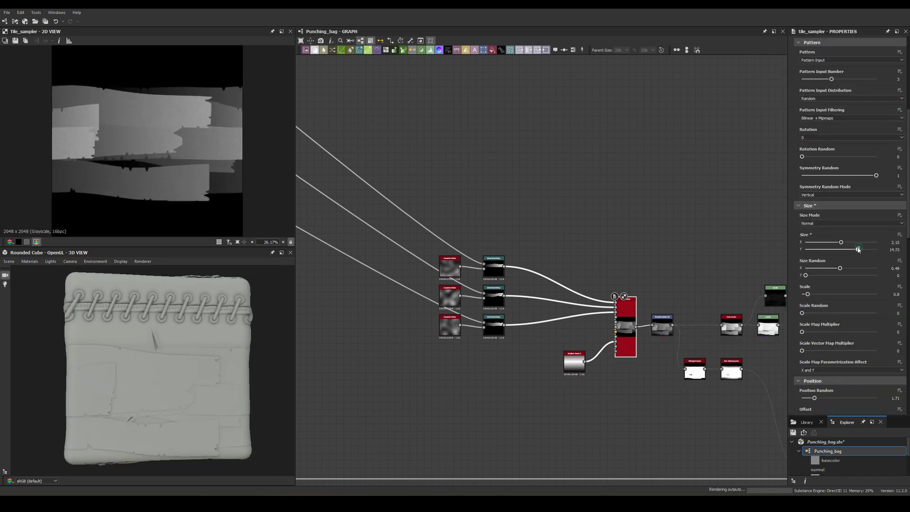
Set the tape-strip Tile Sampler's Size Y to 9.82 and Size X to 1.83.
middle_drag(623, 246, 519, 265)
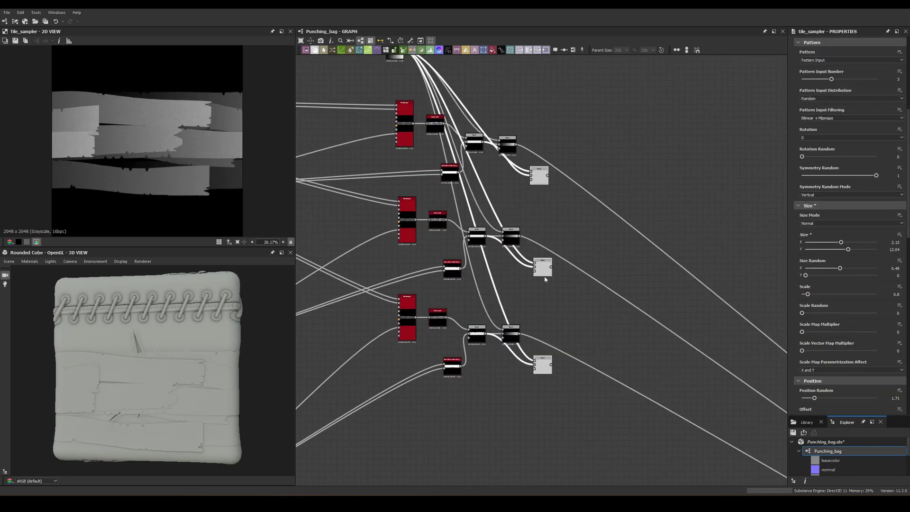
scroll(654, 103, down, 3)
scroll(578, 290, up, 4)
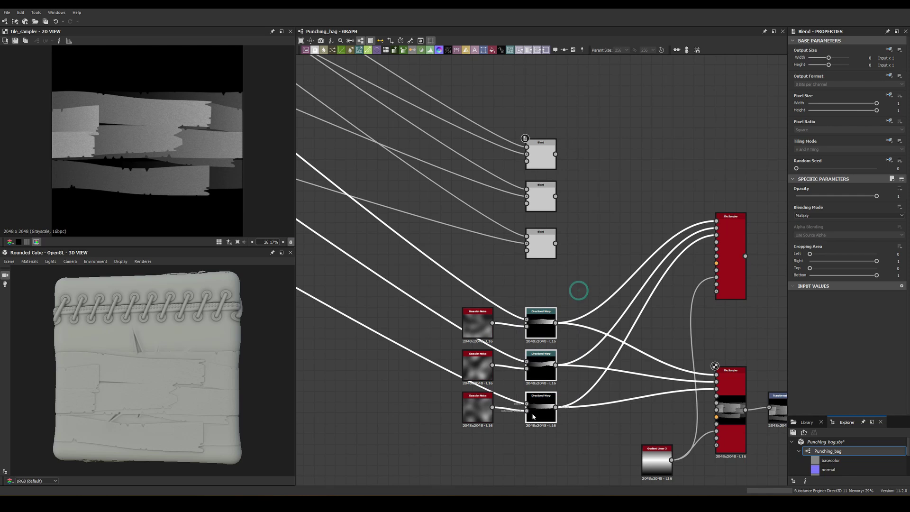
middle_drag(576, 196, 470, 213)
click(629, 275)
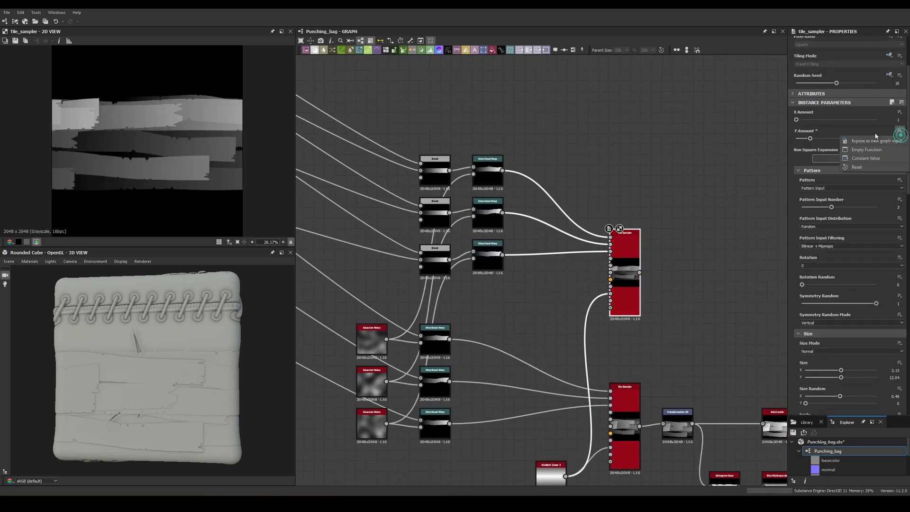
drag(852, 335, 835, 335)
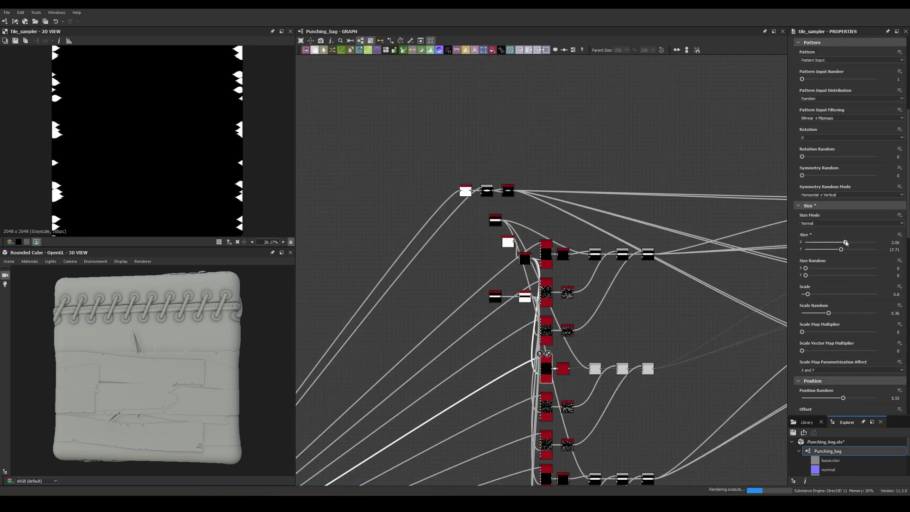
drag(845, 243, 829, 244)
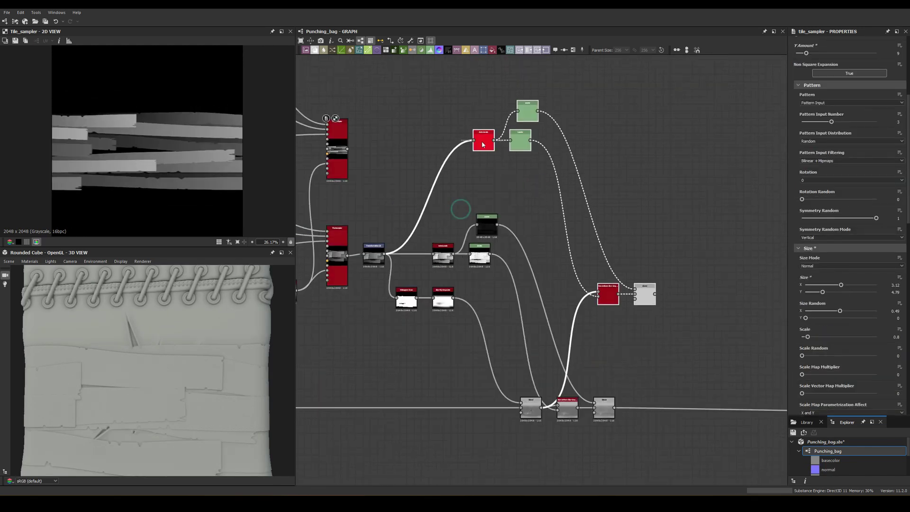
Insert a Transformation 2D node after the Tile Sampler.
key(space)
click(364, 266)
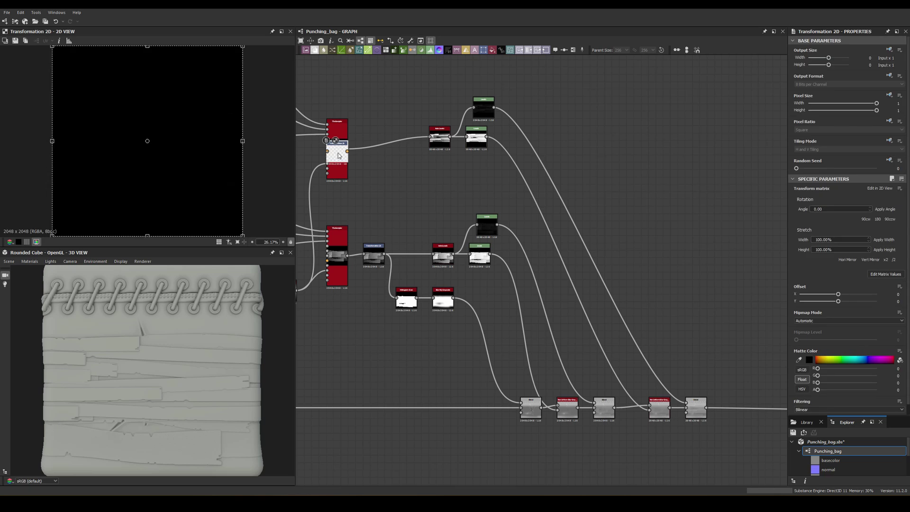
scroll(126, 351, up, 5)
scroll(127, 352, down, 5)
Thin the upper tape strips' Size Y and raise the Non Uniform Blur intensity.
click(336, 142)
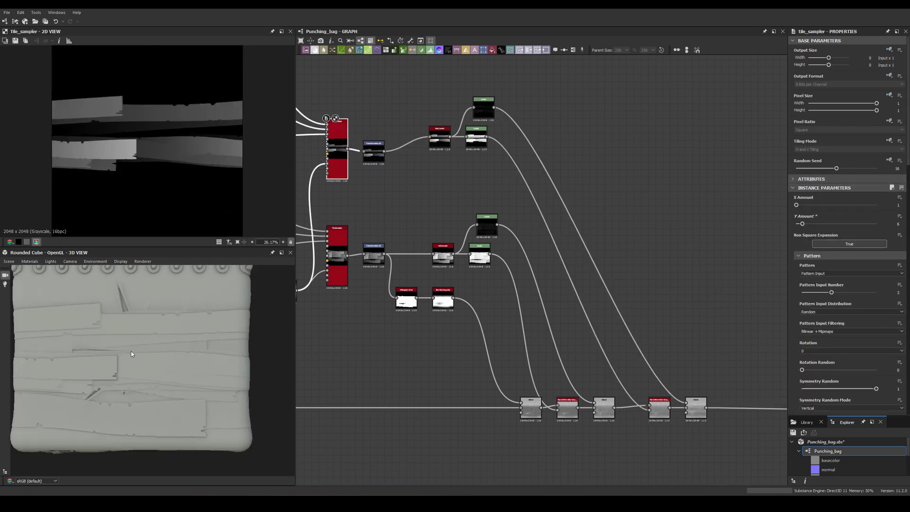
drag(827, 334, 818, 334)
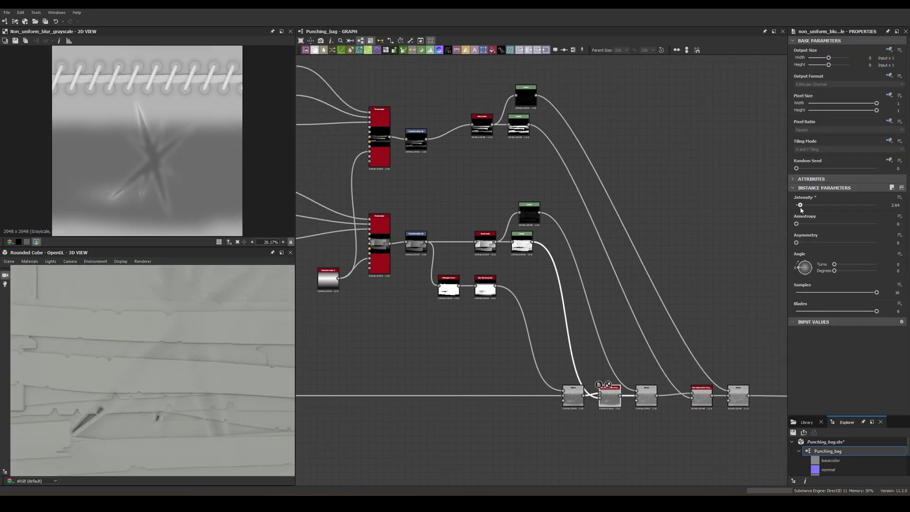
drag(800, 206, 804, 206)
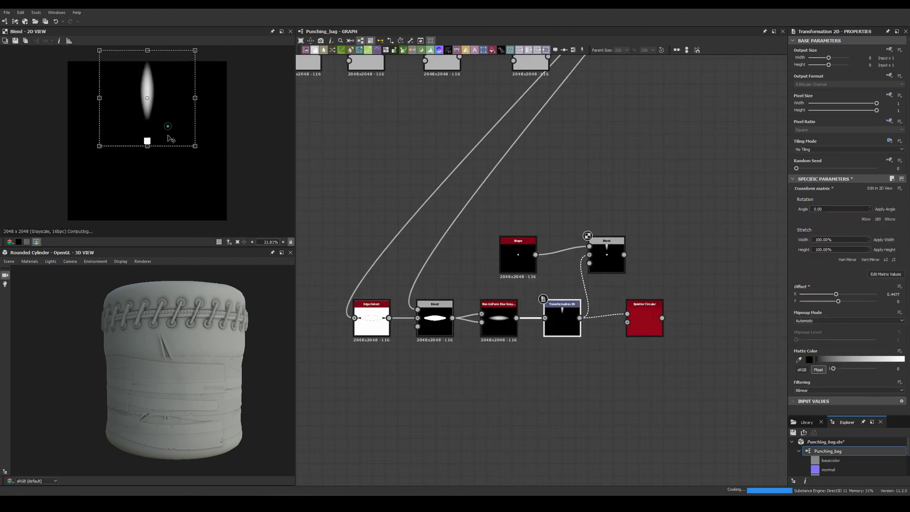
Feed the spike into Splatter Circular, adjust its radius and reduce it to four petals.
drag(622, 311, 627, 313)
double_click(645, 320)
scroll(848, 190, up, 3)
drag(820, 179, 806, 180)
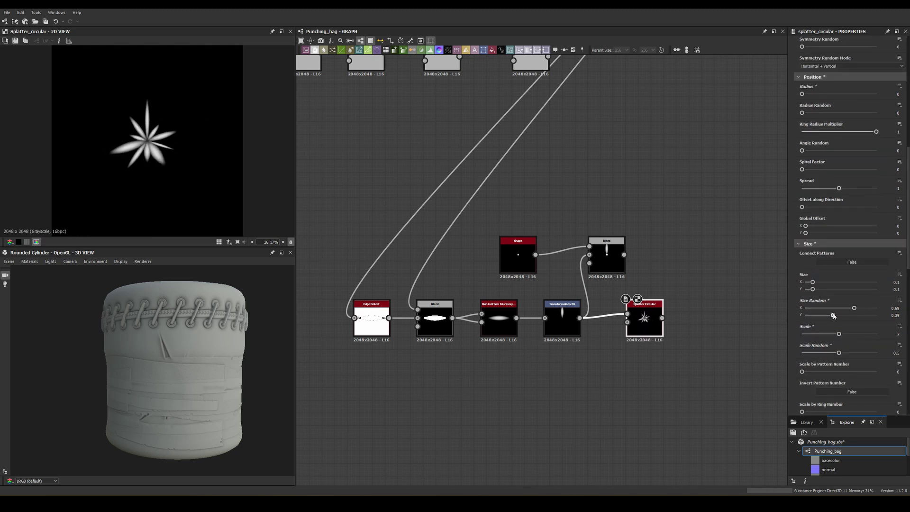
click(903, 80)
scroll(638, 238, down, 2)
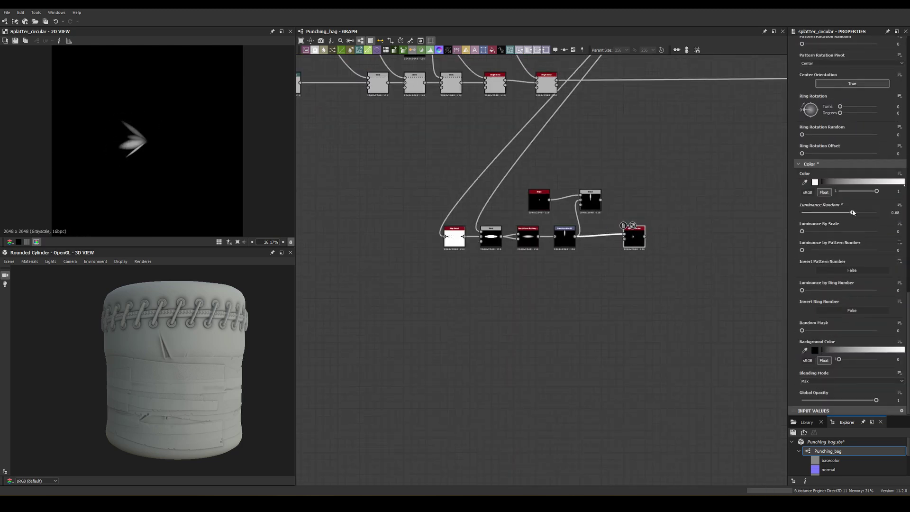
Add Auto Levels and wire the splatter variations into the Tile Sampler.
click(711, 199)
scroll(614, 414, down, 5)
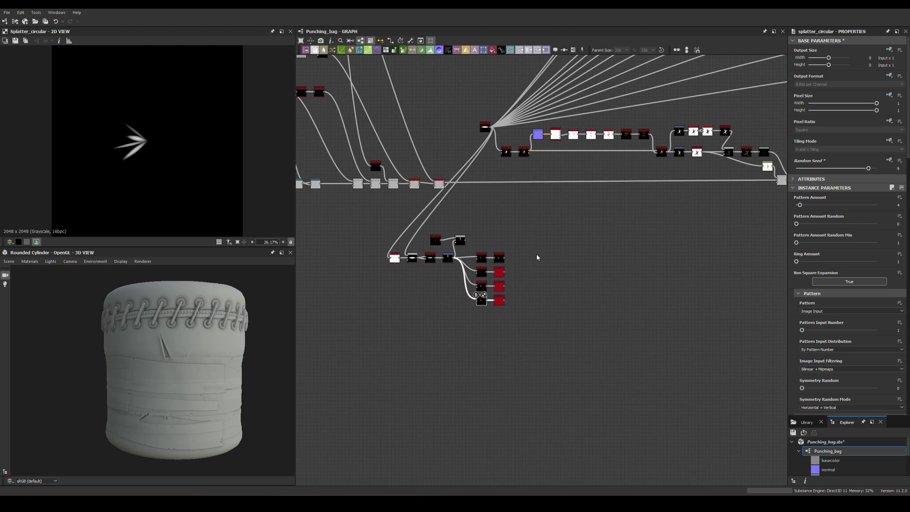
scroll(543, 265, up, 3)
drag(802, 292, 846, 292)
mouse_move(544, 284)
mouse_down()
mouse_move(423, 468)
mouse_move(430, 478)
mouse_up()
scroll(848, 237, down, 10)
drag(801, 379, 823, 379)
scroll(814, 221, up, 1)
drag(801, 139, 827, 138)
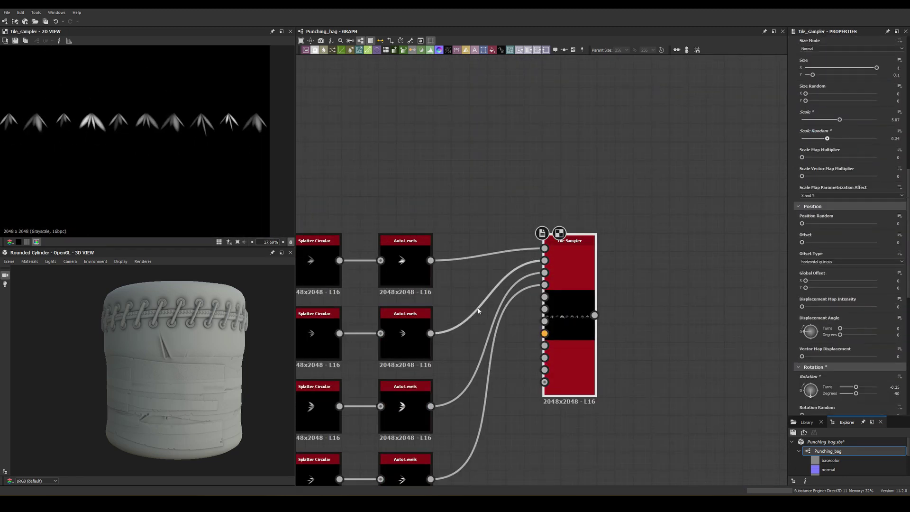
click(319, 407)
click(704, 223)
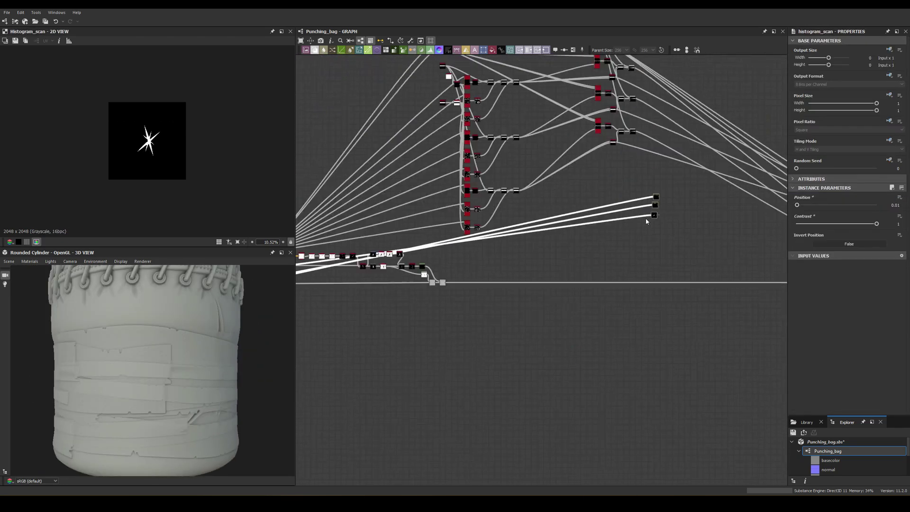
Place a Histogram Scan and edit the leather and lace Gradient Map colours.
middle_drag(426, 346, 622, 366)
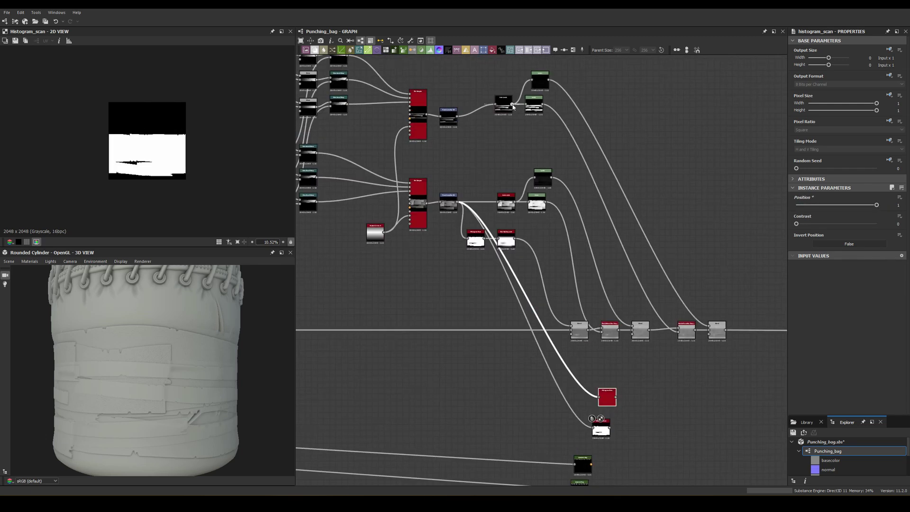
double_click(386, 322)
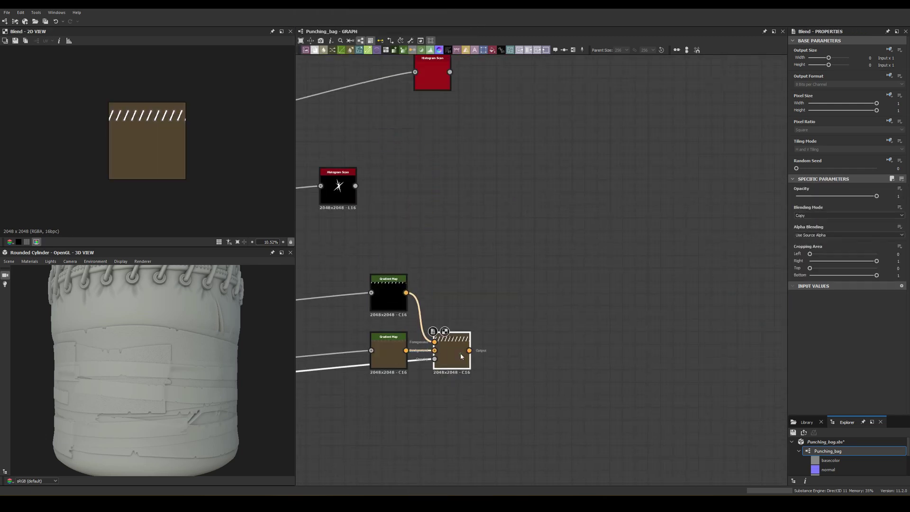
double_click(388, 298)
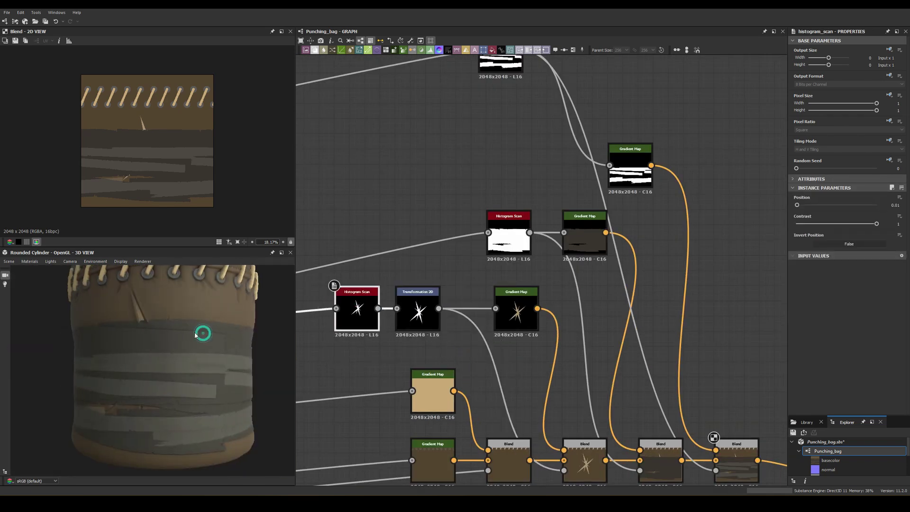
middle_drag(192, 350, 160, 345)
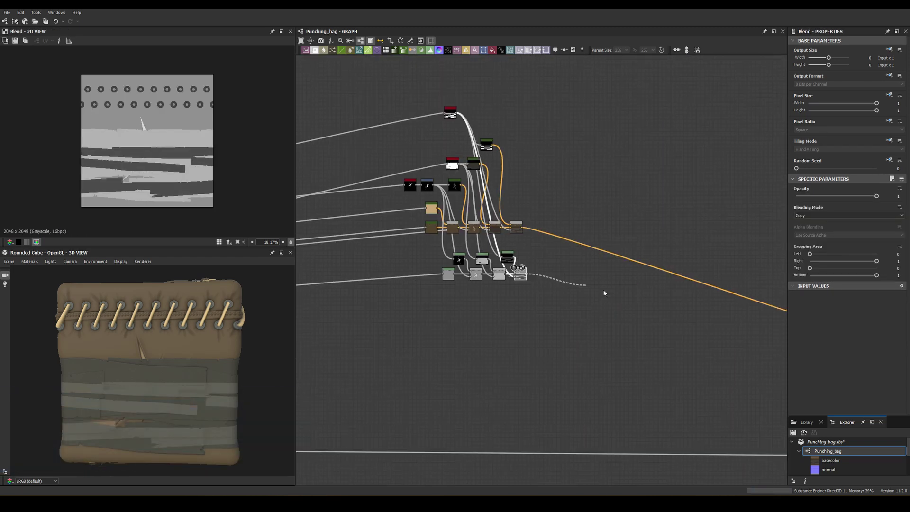
scroll(526, 344, up, 5)
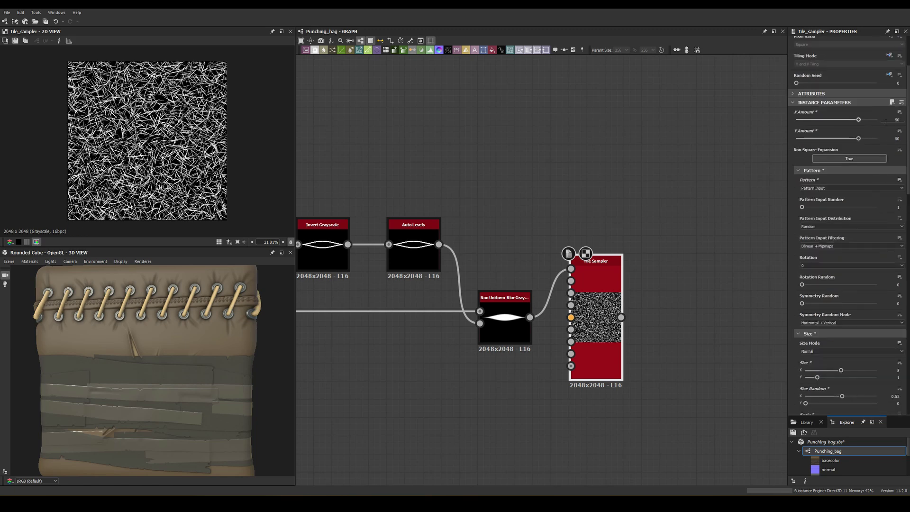
Raise the scratch Tile Sampler's Scale to 1.56.
scroll(885, 122, down, 3)
drag(805, 251, 813, 253)
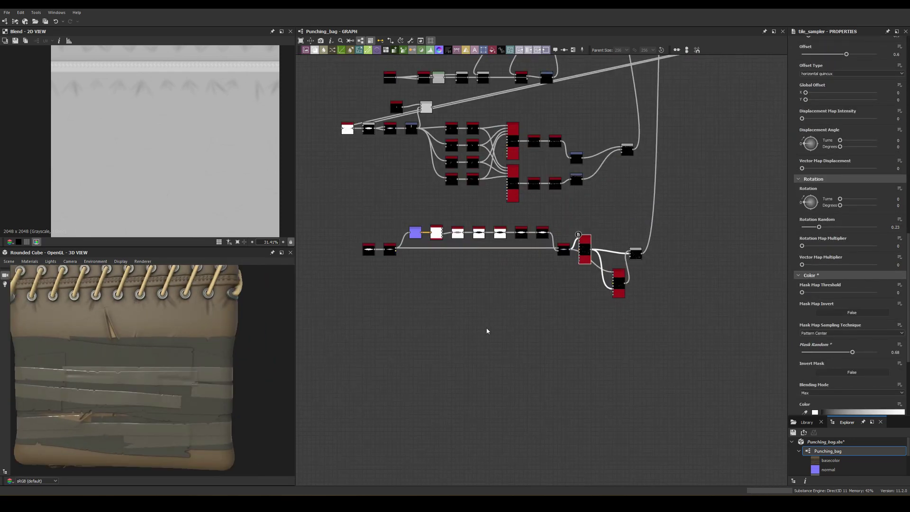
key(space)
Add a new Tile Sampler node to start the flood-fill chain.
click(568, 288)
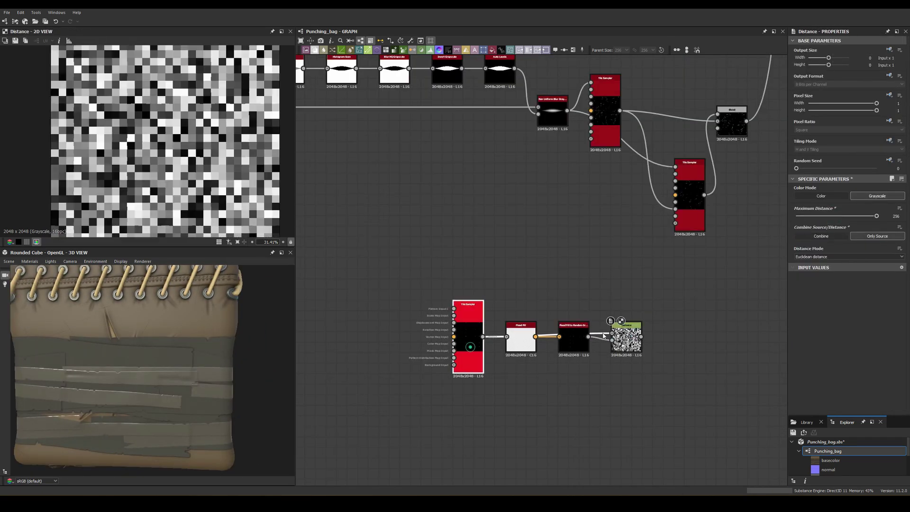
scroll(428, 260, down, 1)
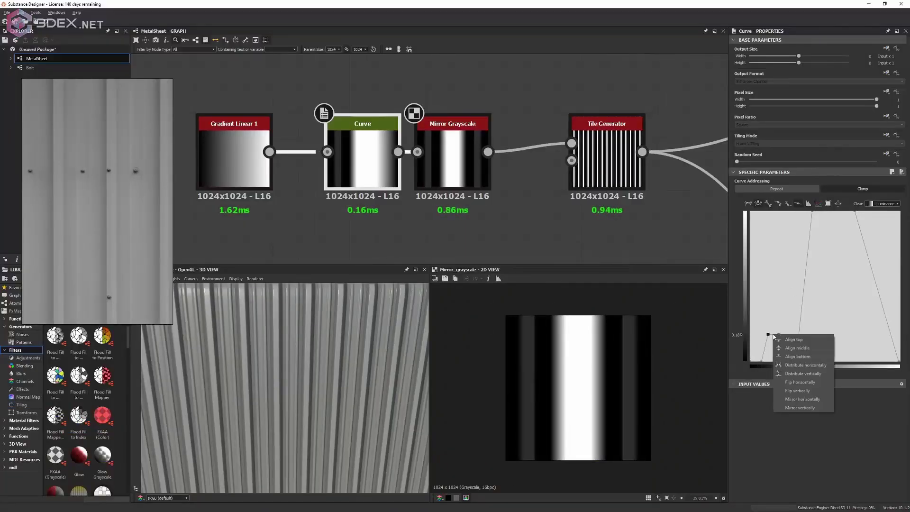
Orbit the metal panel preview to view it from above.
drag(284, 332, 293, 353)
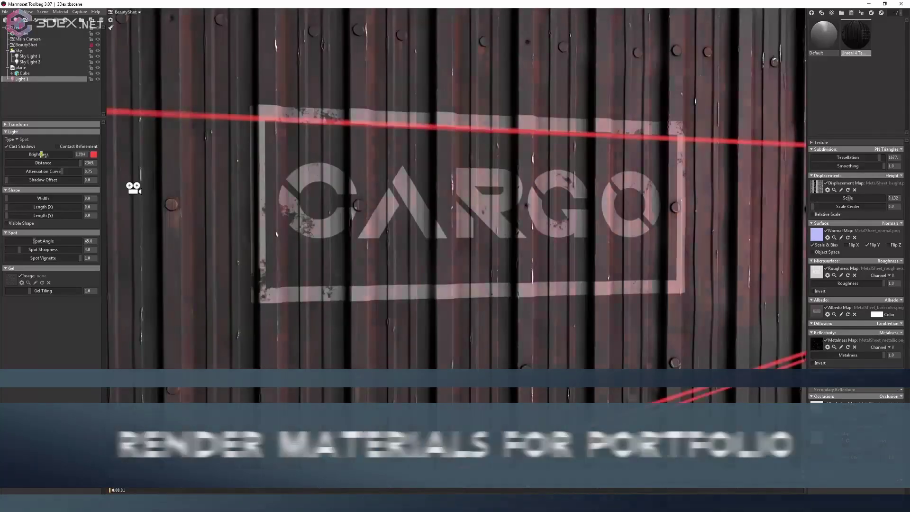
Lower the red light's brightness to about 5.2 and add a second omni light.
drag(42, 154, 40, 162)
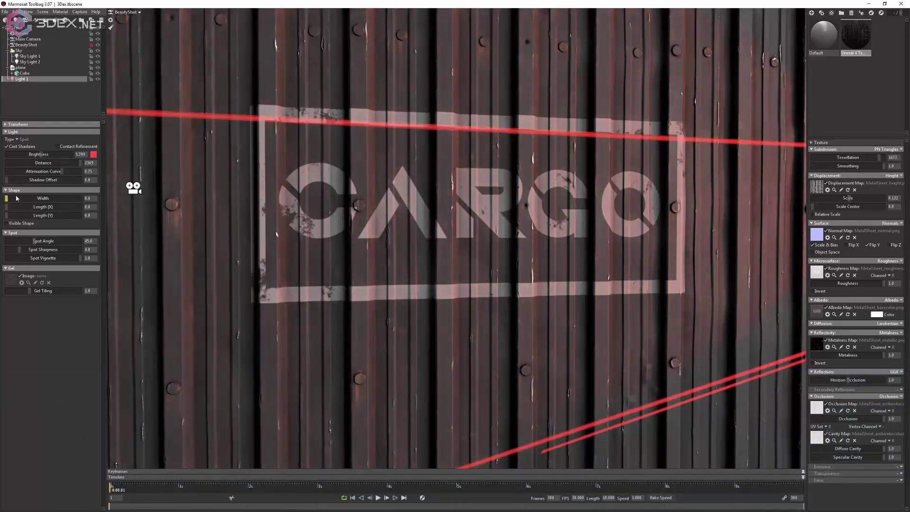
key(ctrl+l)
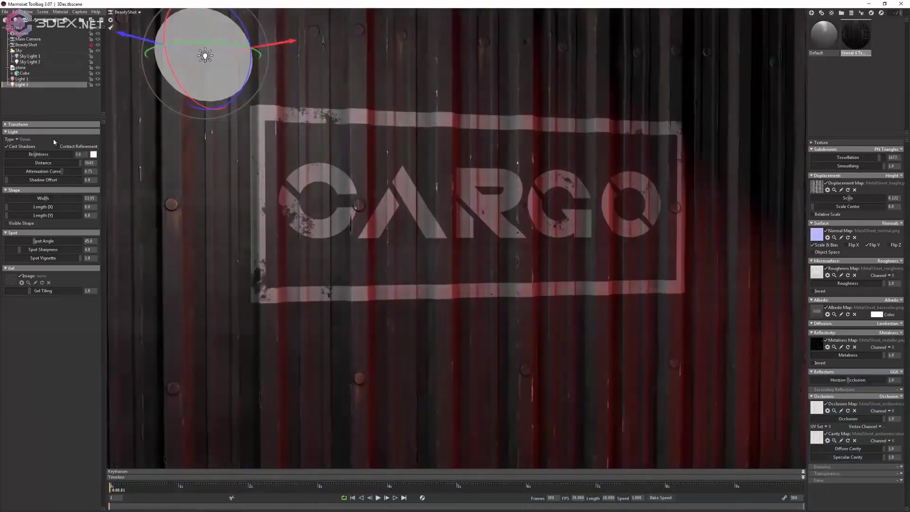